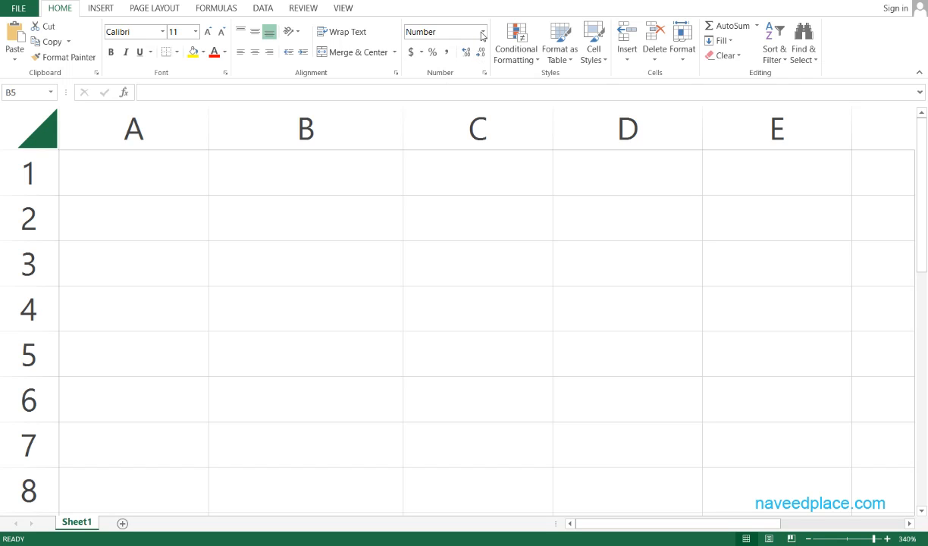
Step: Enter the number 101 in cell A1
left_click(161, 179)
double_click(151, 176)
type("101")
key("Return")
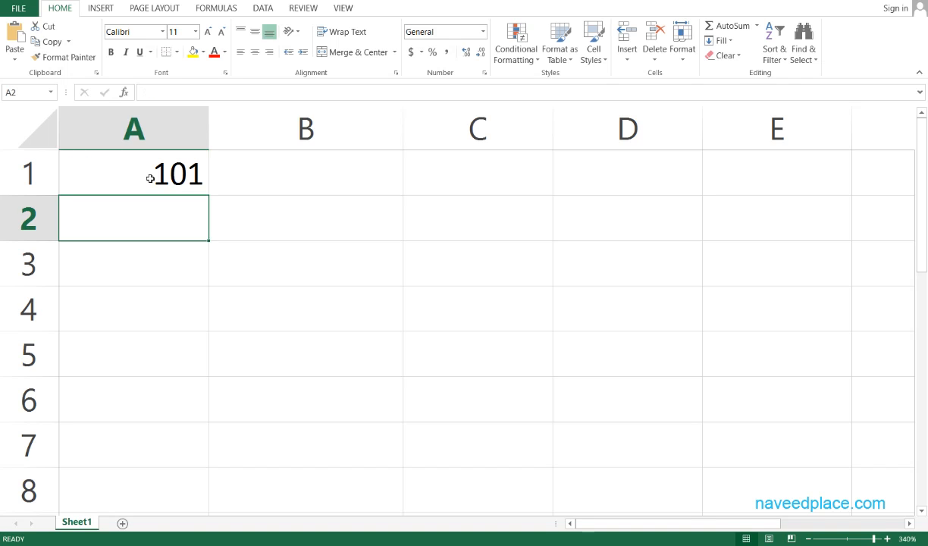
Step: Try the Currency format on cell A1 and undo it
left_click(150, 178)
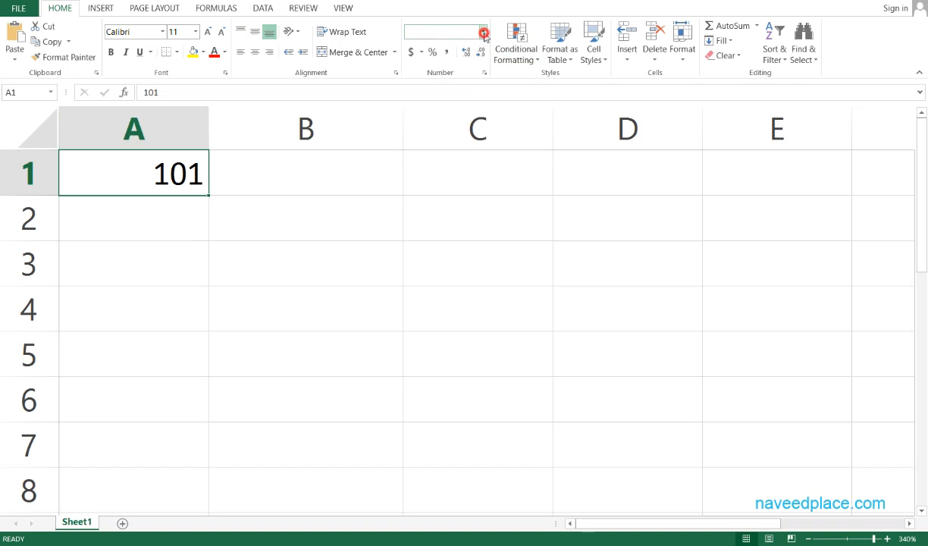
left_click(483, 33)
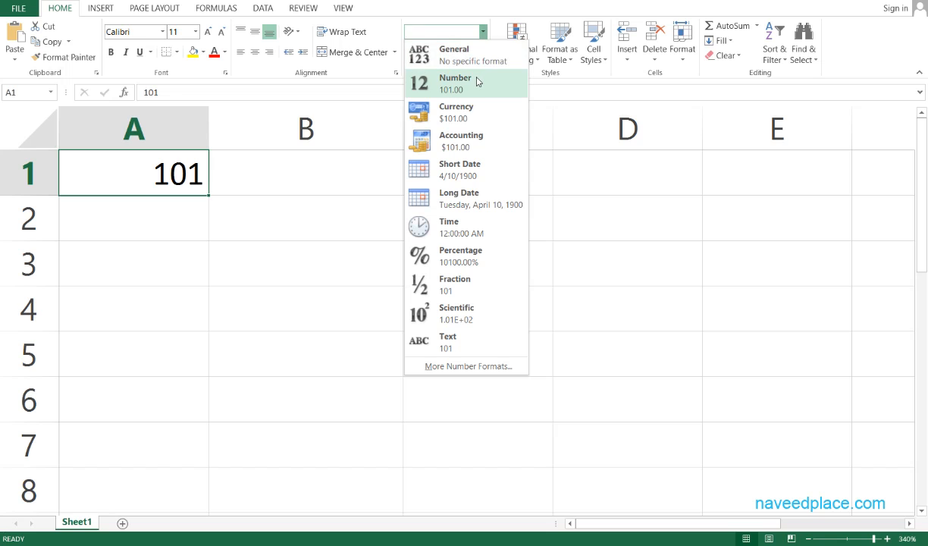
left_click(471, 112)
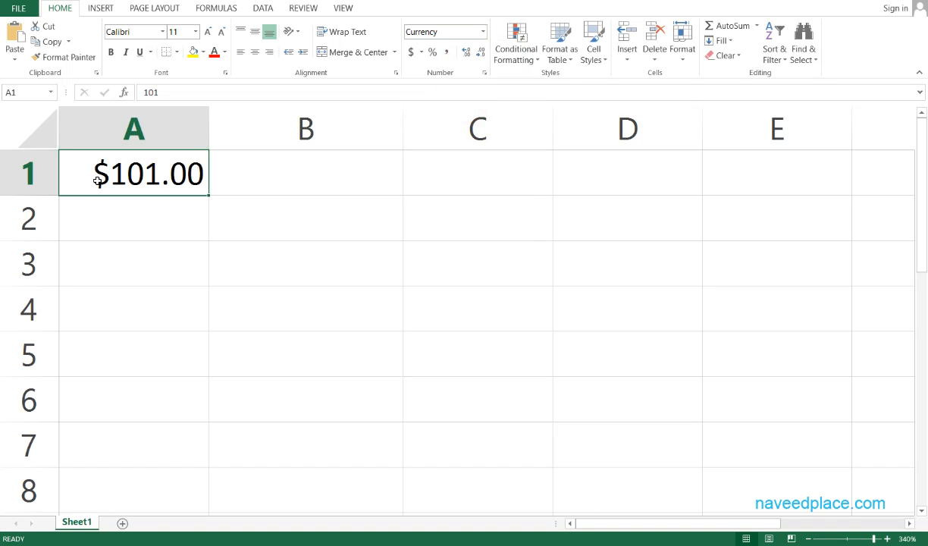
key("ctrl+z")
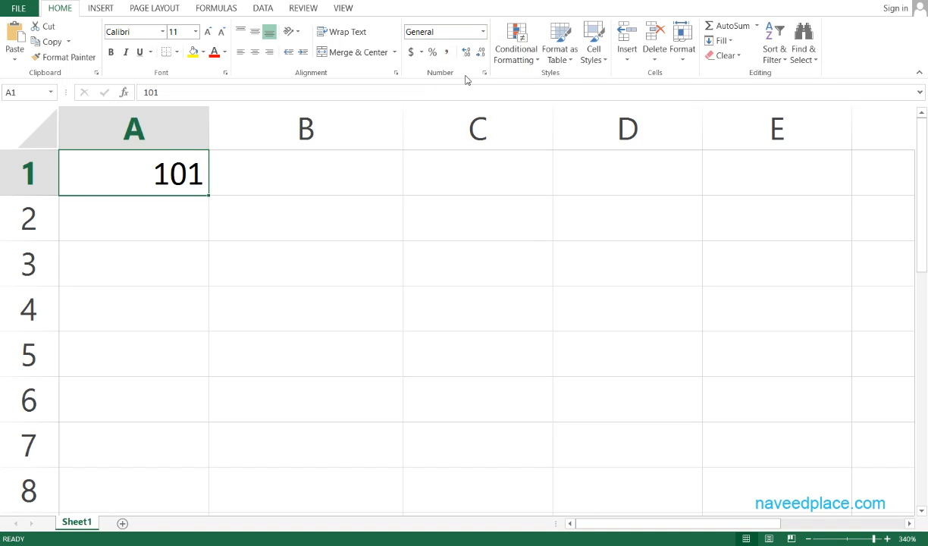
Step: Try the Short Date format on cell A1 twice, undoing it each time
left_click(483, 32)
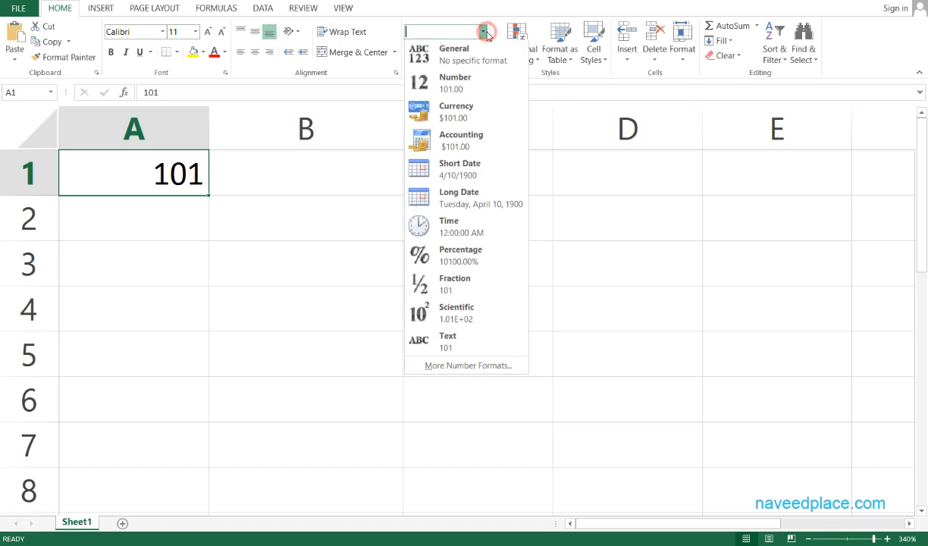
left_click(466, 173)
key("ctrl+z")
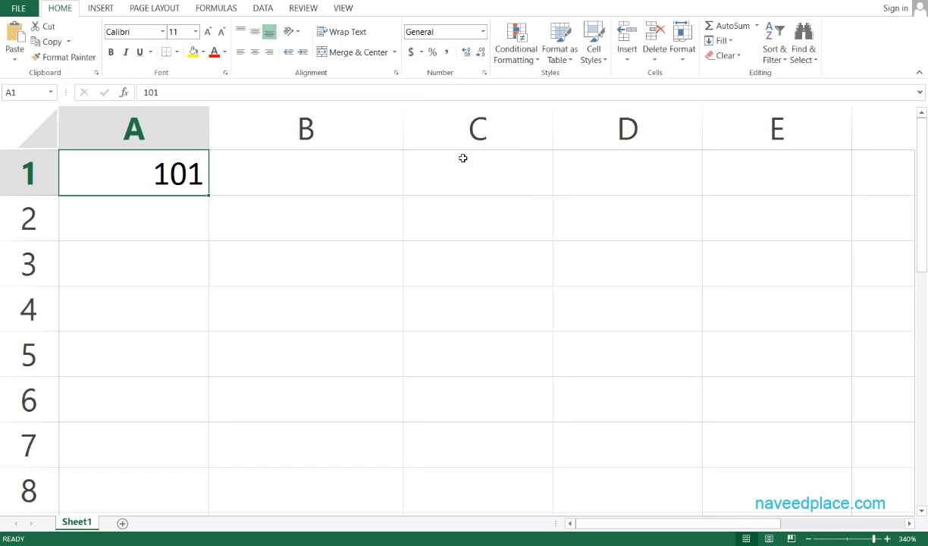
left_click(482, 31)
left_click(475, 172)
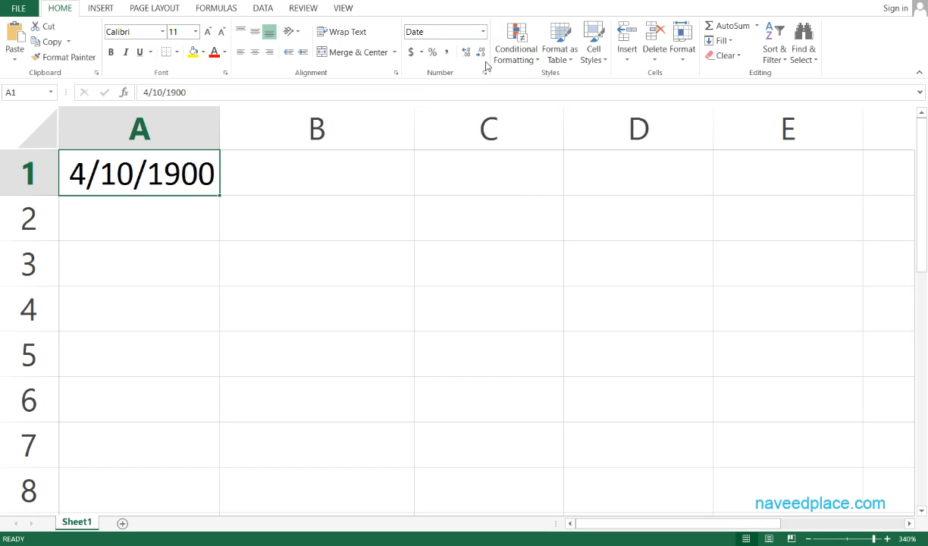
key("ctrl+z")
Step: Try the Long Date format and the Time format on cell A1, undoing each one
left_click(482, 31)
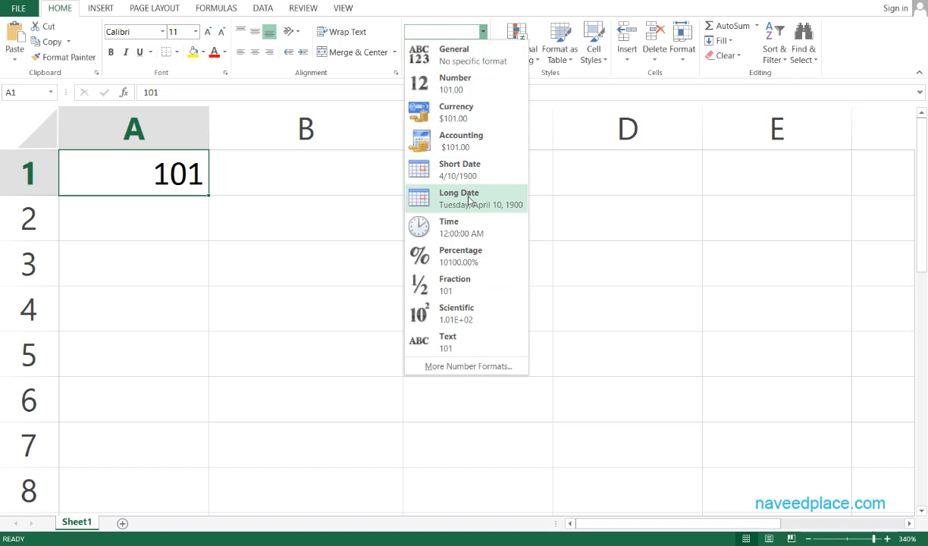
left_click(469, 203)
key("ctrl+z")
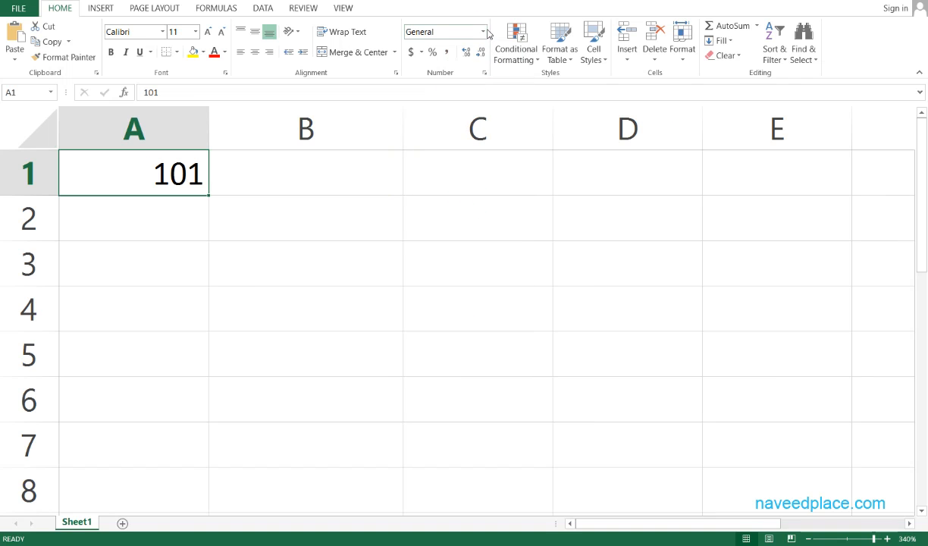
left_click(482, 31)
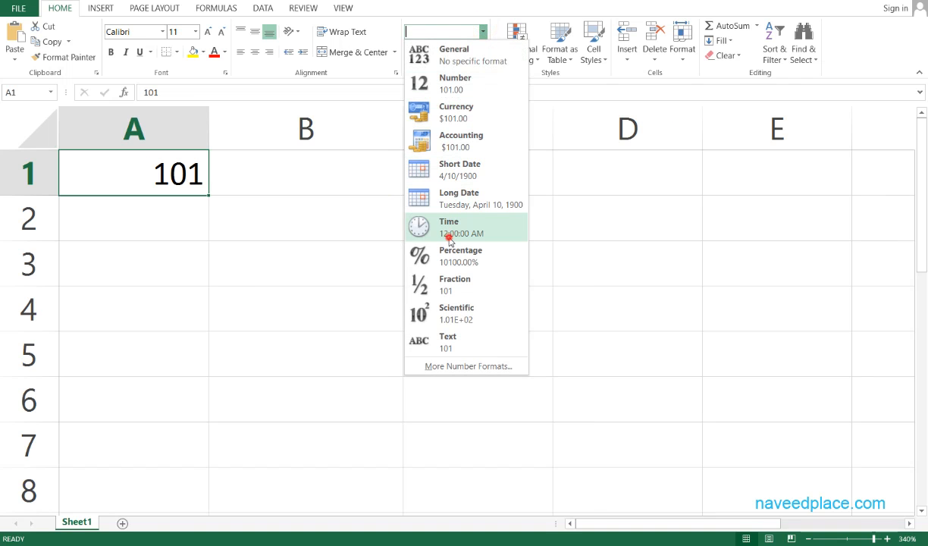
left_click(449, 239)
key("ctrl+z")
Step: Try the Percent style on cell A1 and undo it
left_click(482, 31)
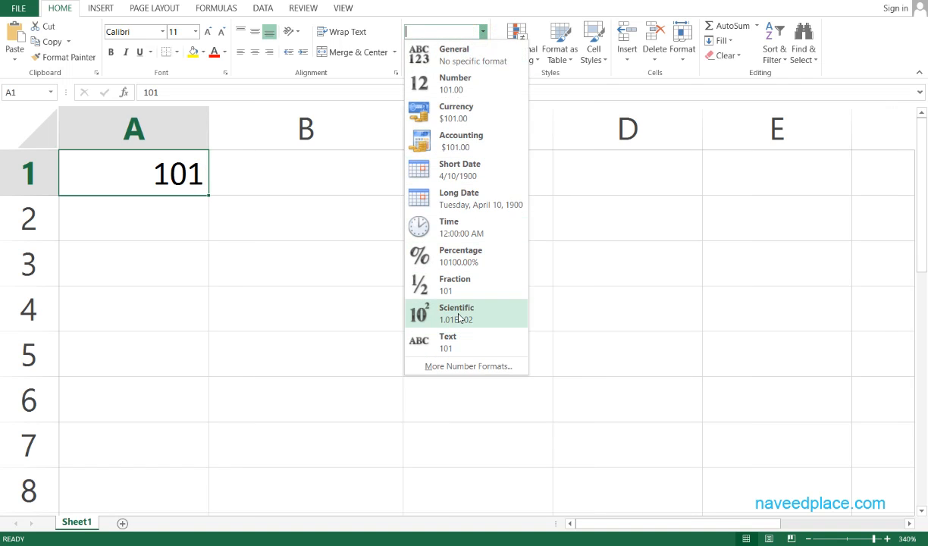
left_click(466, 61)
left_click(408, 262)
left_click(165, 158)
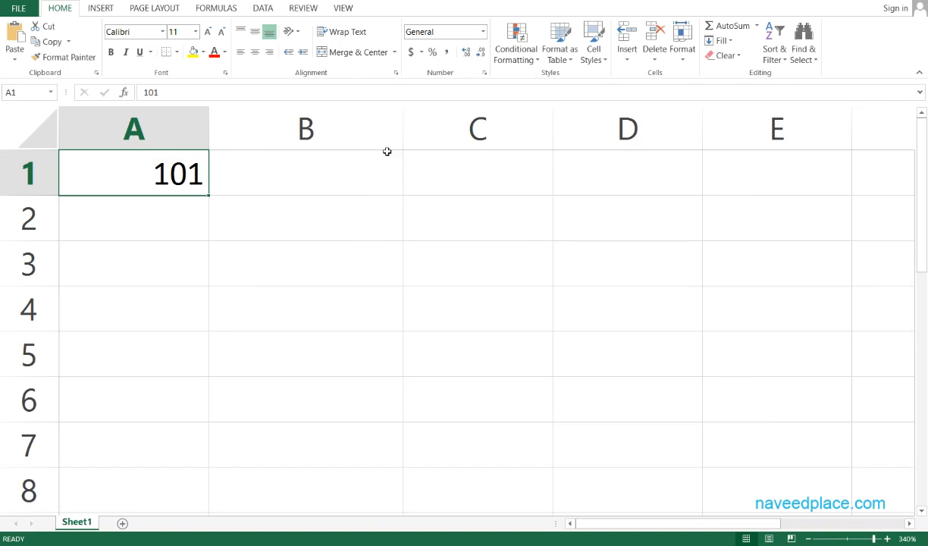
left_click(432, 53)
key("ctrl+z")
Step: Examine the currency symbols offered in the additional accounting formats for cell A1, closing the settings without applying any
left_click(421, 54)
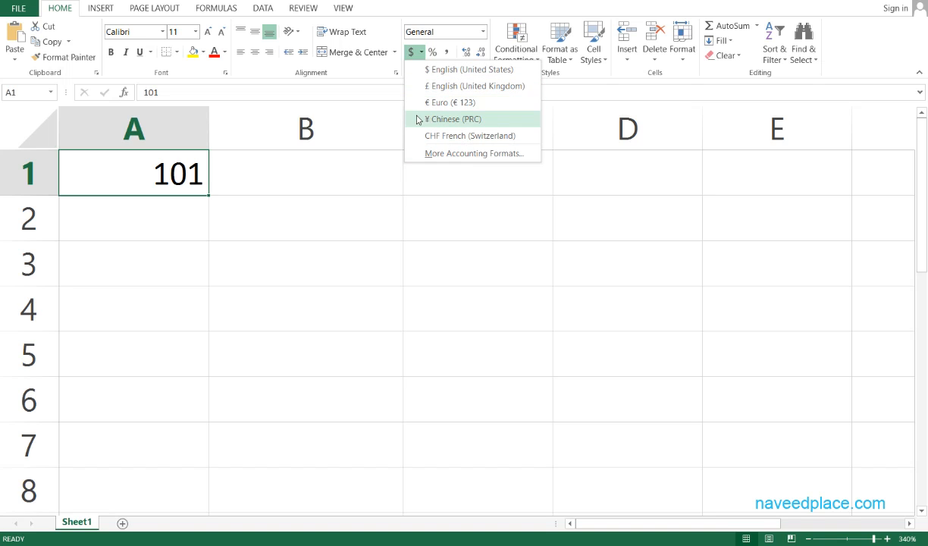
left_click(428, 155)
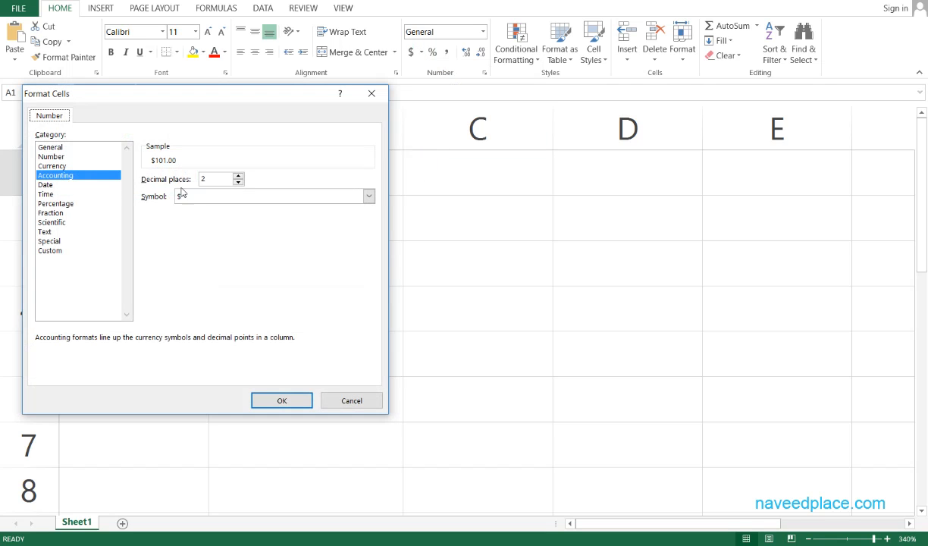
left_click(361, 191)
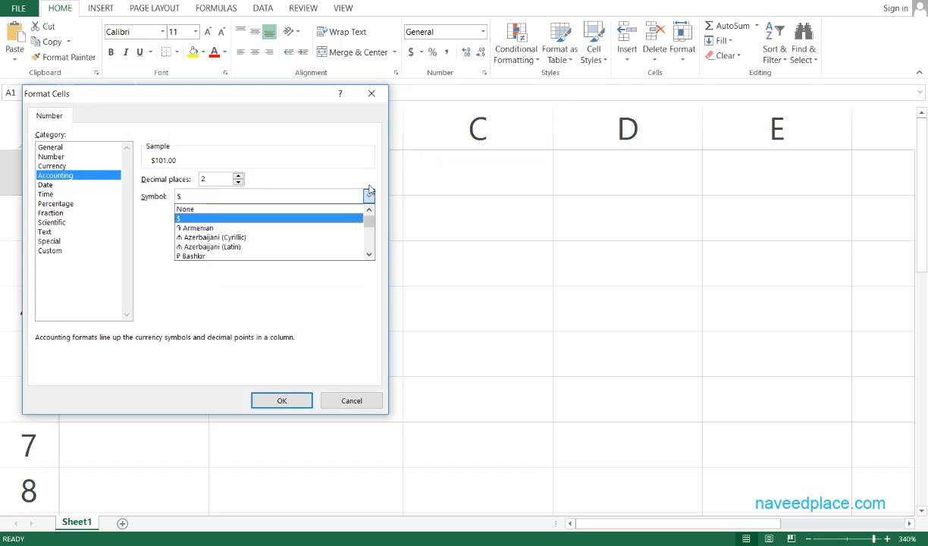
left_click(366, 101)
left_click(371, 93)
left_click(421, 51)
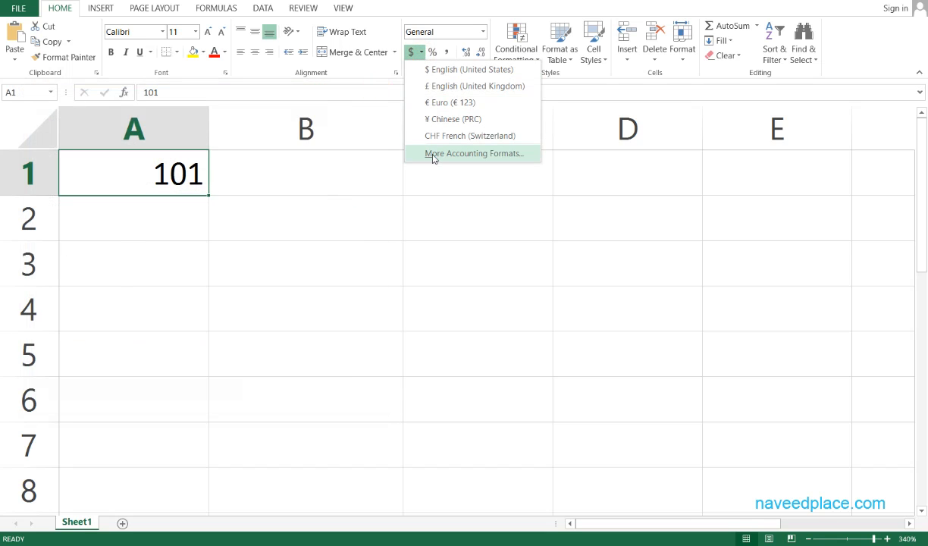
left_click(498, 154)
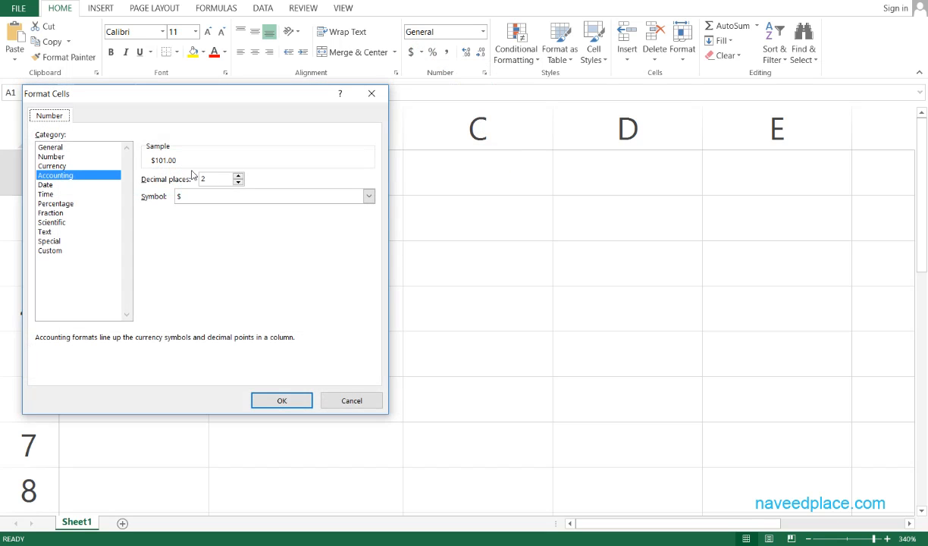
left_click(368, 195)
scroll(292, 250, "down", 6)
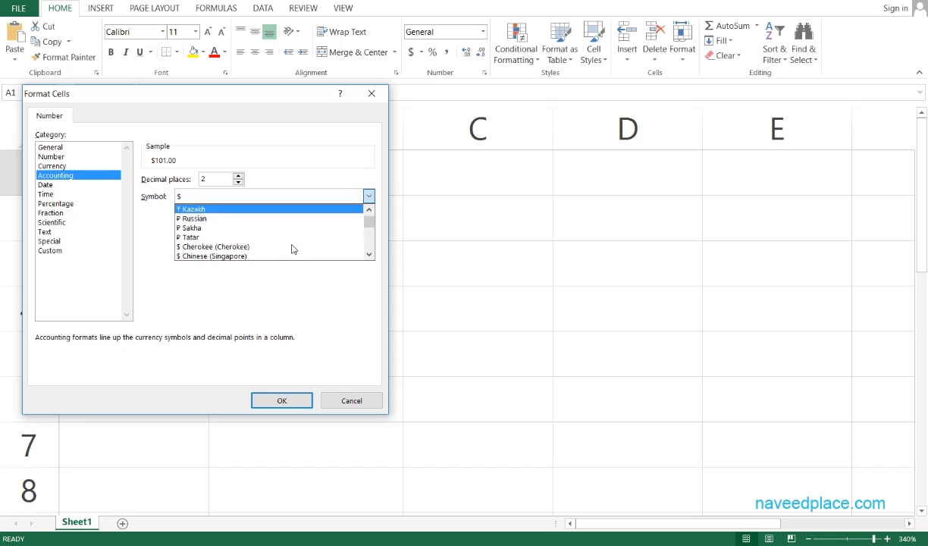
scroll(294, 246, "down", 15)
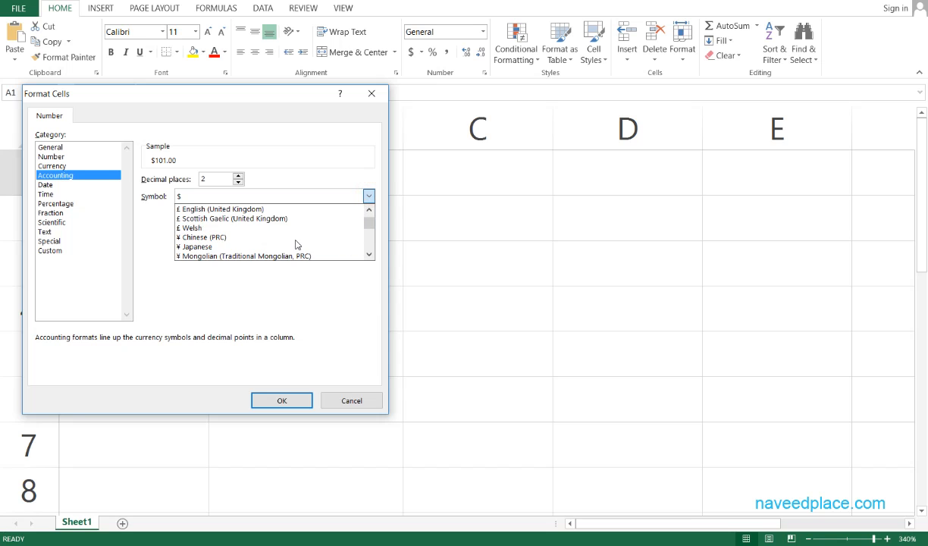
scroll(296, 245, "down", 12)
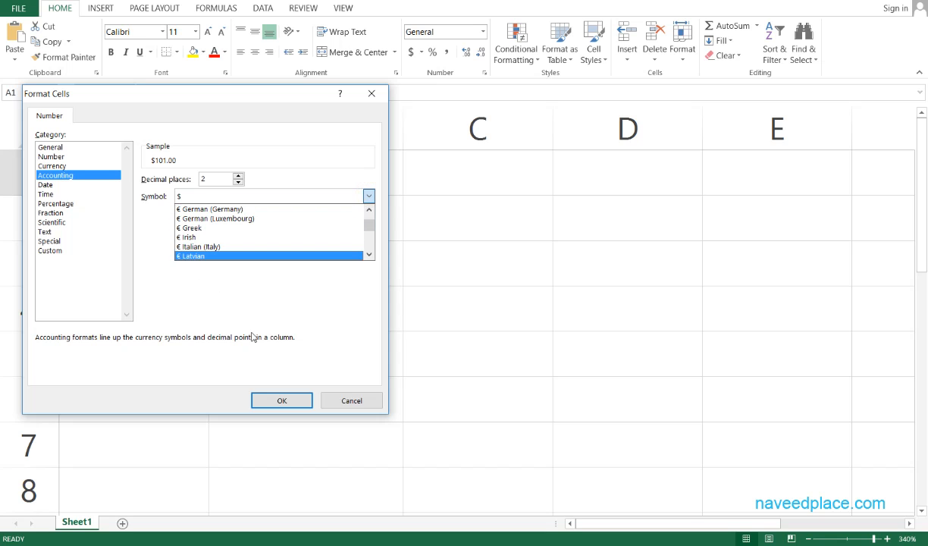
left_click(351, 400)
Step: Review the available number formats for cell A1 and check the accounting currency symbols again, leaving the format unchanged
left_click(482, 32)
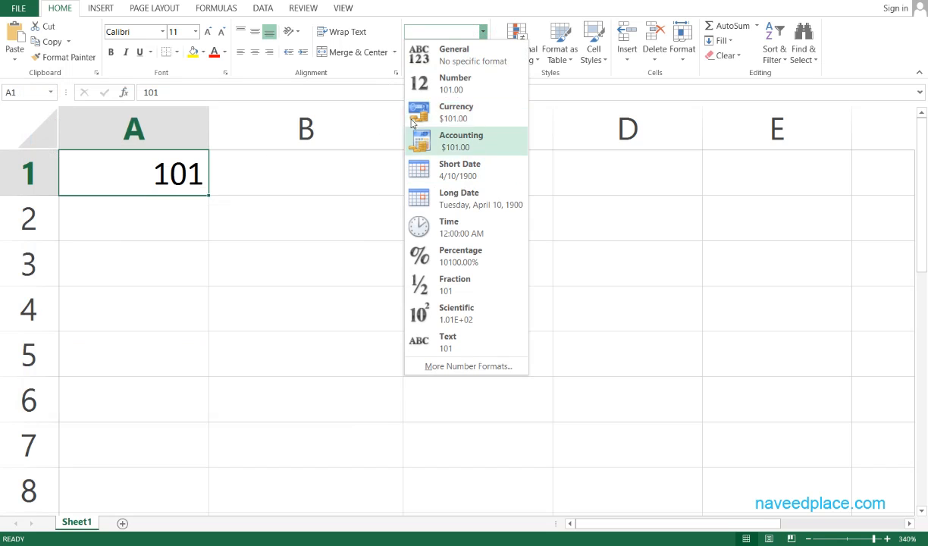
left_click(269, 229)
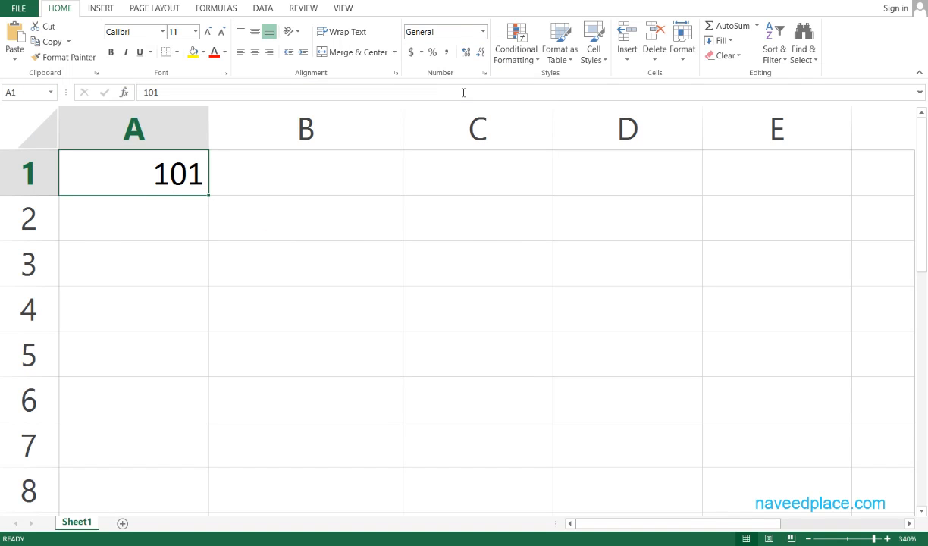
left_click(420, 52)
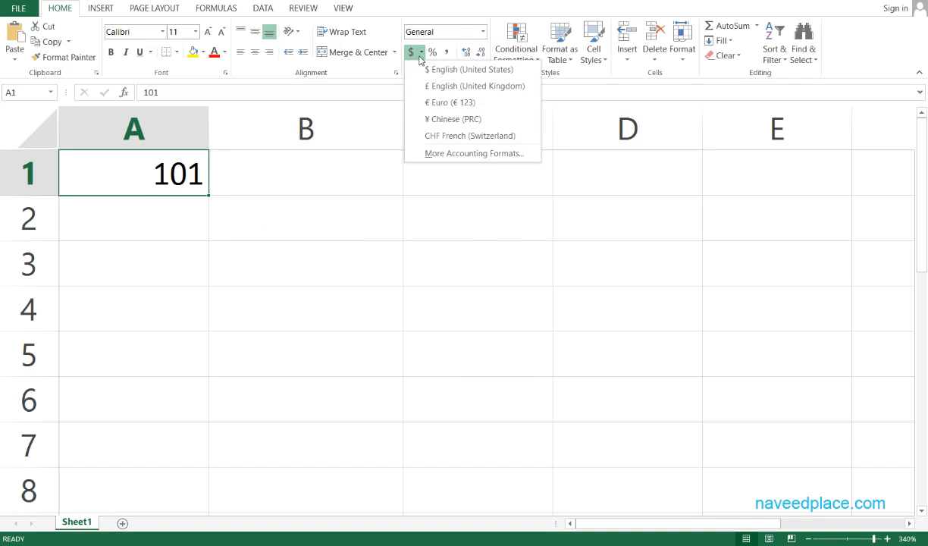
left_click(428, 159)
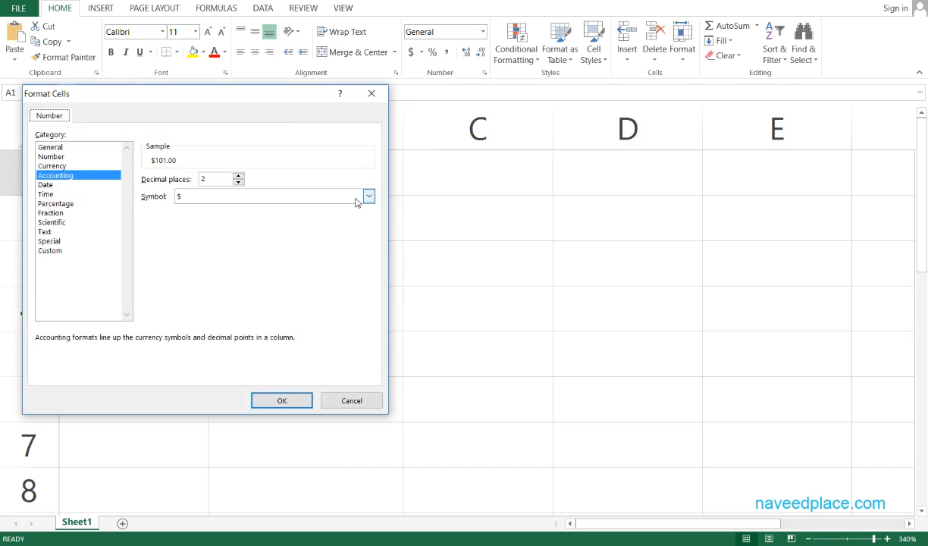
left_click(368, 197)
scroll(269, 252, "down", 3)
left_click(372, 96)
left_click(371, 95)
Step: View the Accounting category in the full set of number formats for cell A1 and close it without applying
left_click(484, 31)
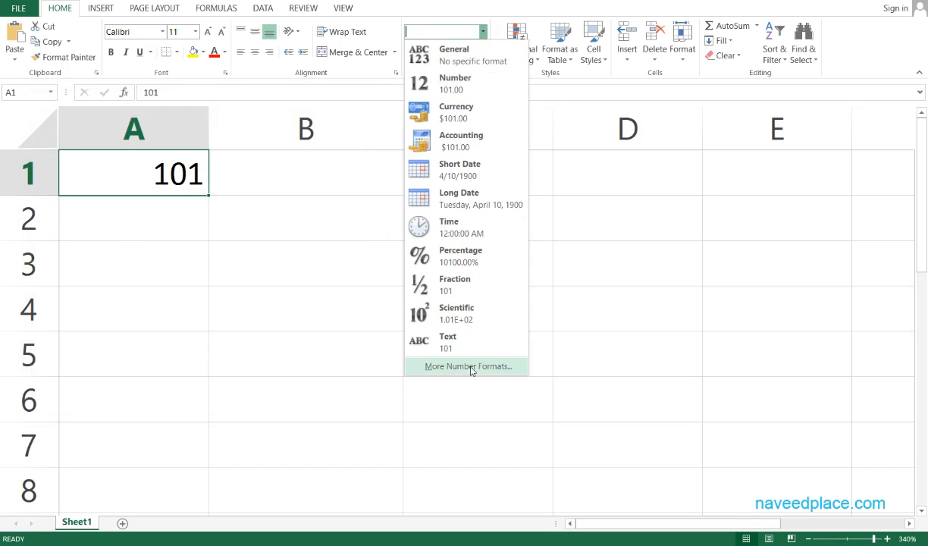
left_click(489, 367)
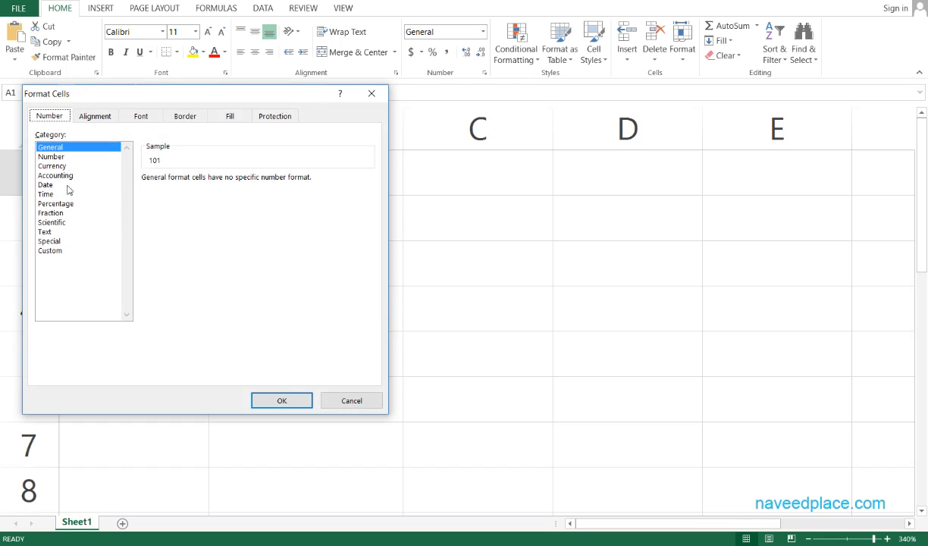
left_click(57, 175)
left_click(371, 94)
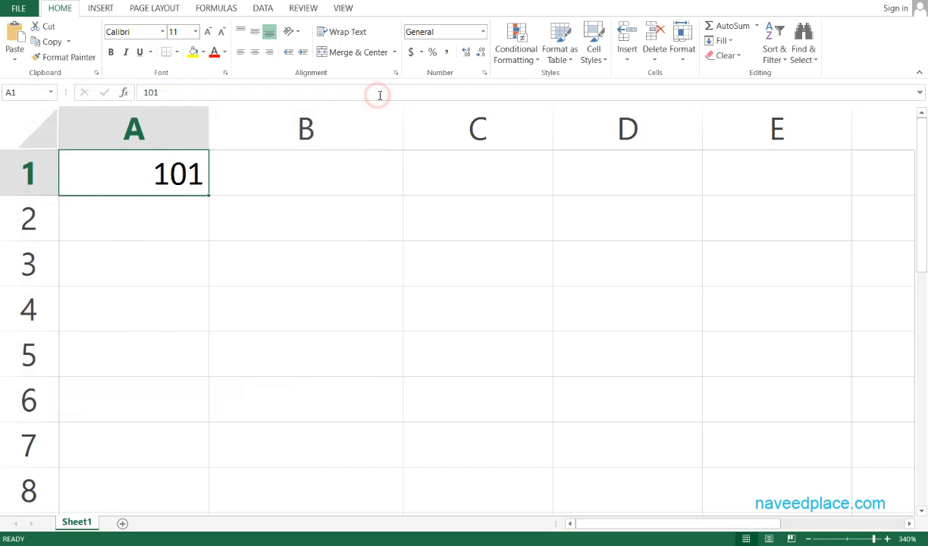
Step: Increase the decimals of the number in cell A1 to five places
left_click(470, 53)
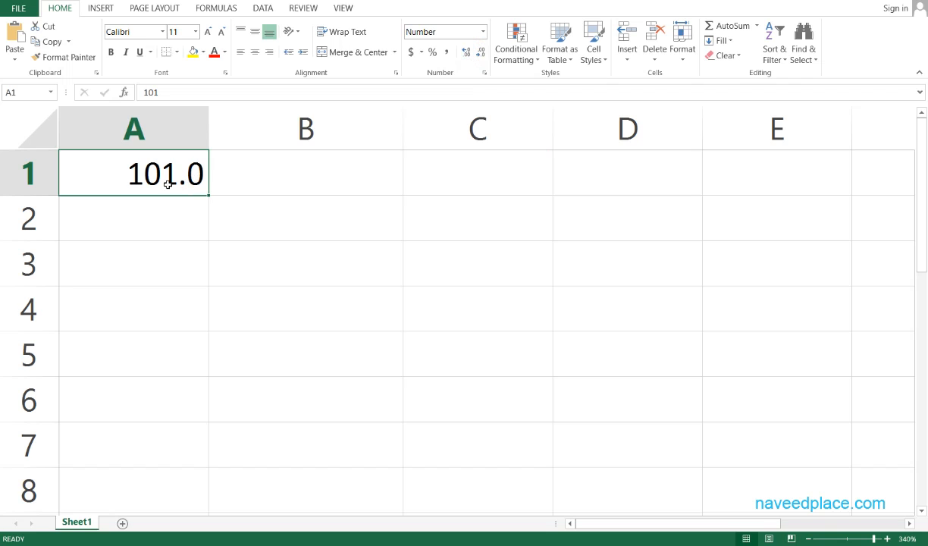
left_click(466, 53)
left_click(466, 53)
left_click(466, 53)
left_click(467, 53)
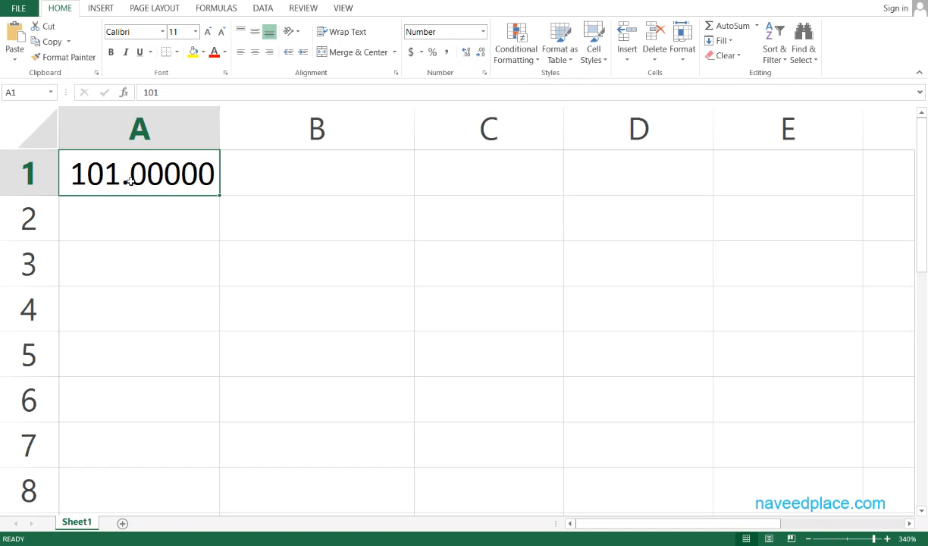
Step: Decrease the decimals of the number in cell A1 to zero places
left_click(484, 52)
left_click(483, 52)
left_click(483, 52)
left_click(484, 51)
left_click(484, 51)
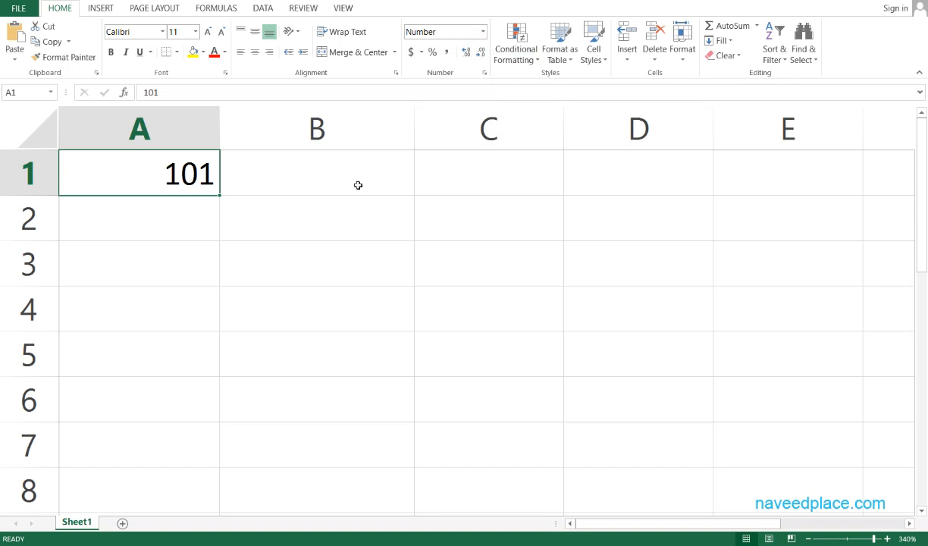
Step: Replace the content of cell A1 with the number 1
left_click(295, 202)
left_click(173, 171)
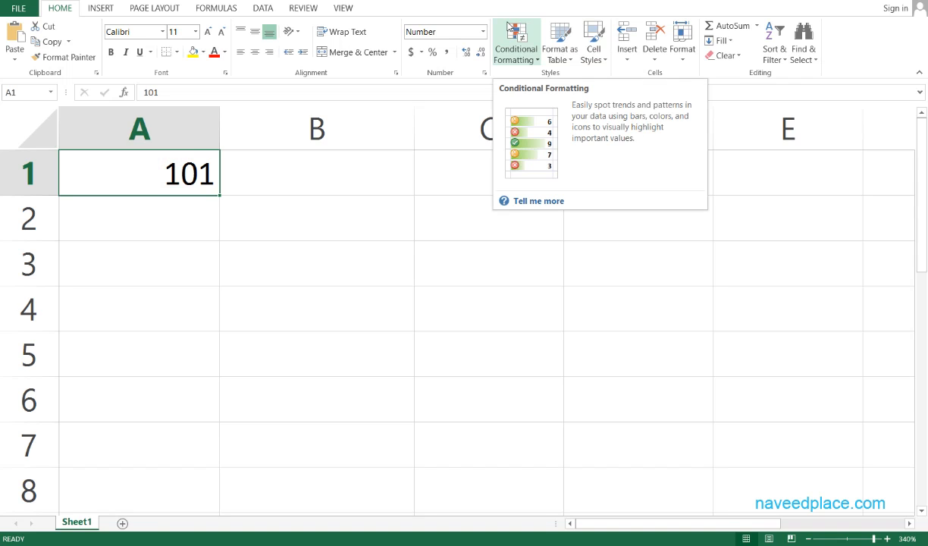
left_click(154, 263)
left_click(146, 168)
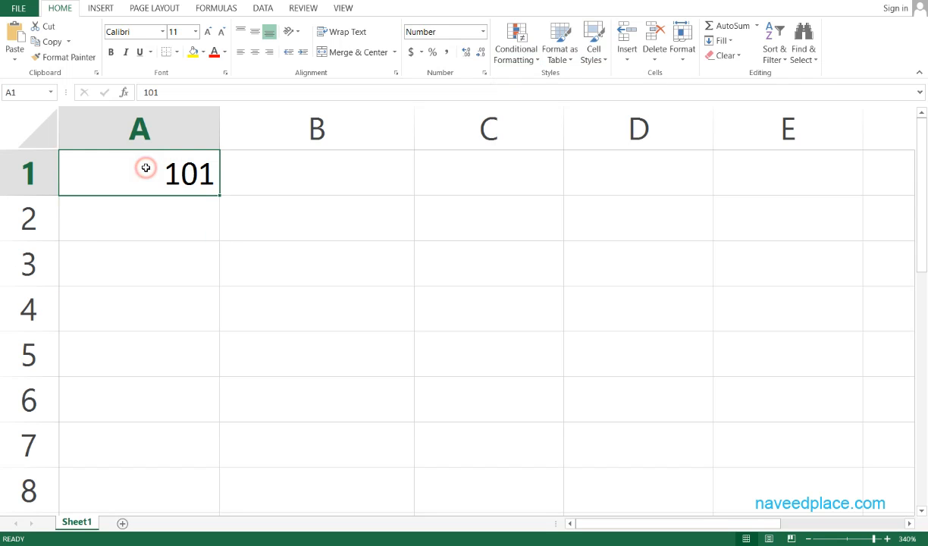
key("Delete")
type("1")
key("Return")
Step: Fill the number series 1 to 8 down column A from A1 to A8, and select cell B1
left_click(145, 167)
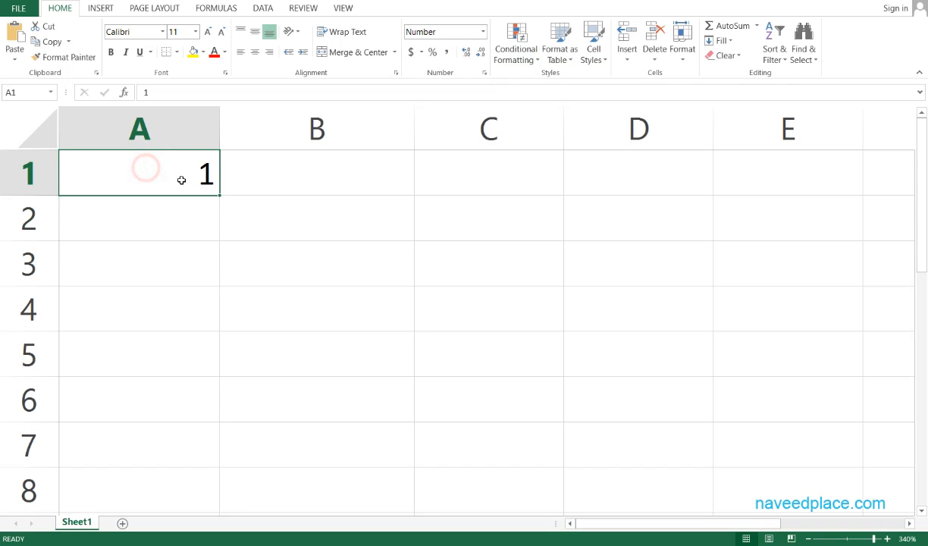
left_click_drag(219, 194, 217, 489)
left_click(319, 168)
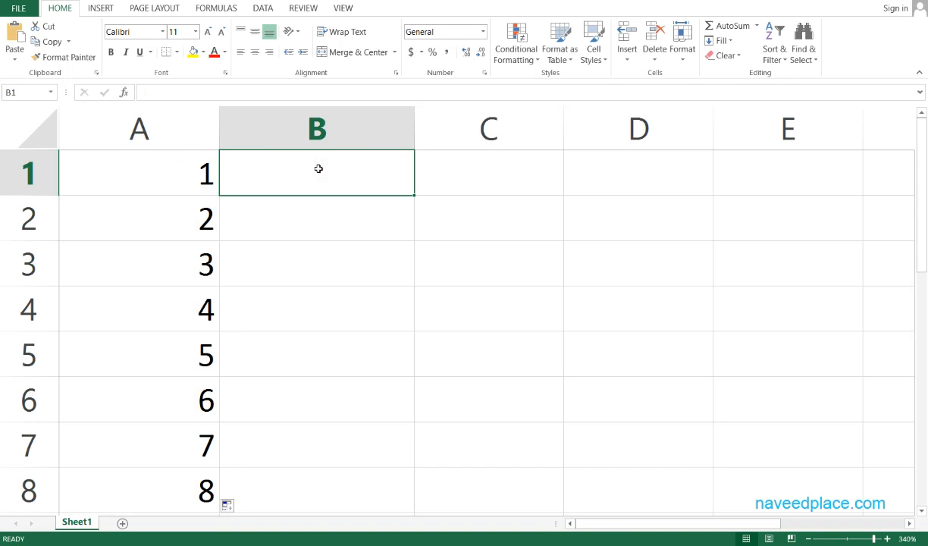
Step: Undo the series fill in column A and refill the numbers 1 to 8 from A1 down to A8
key("ctrl+z")
left_click(207, 199)
left_click(171, 178)
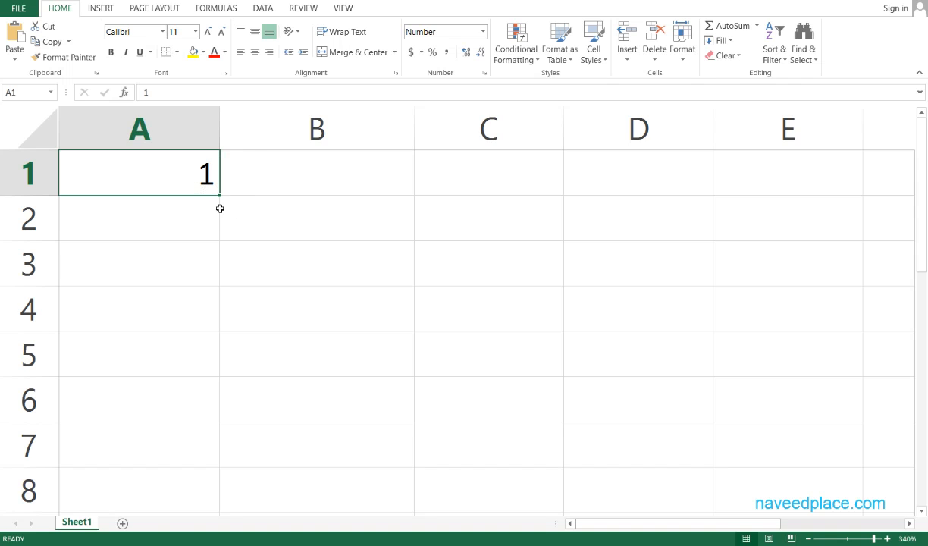
left_click_drag(220, 196, 235, 499)
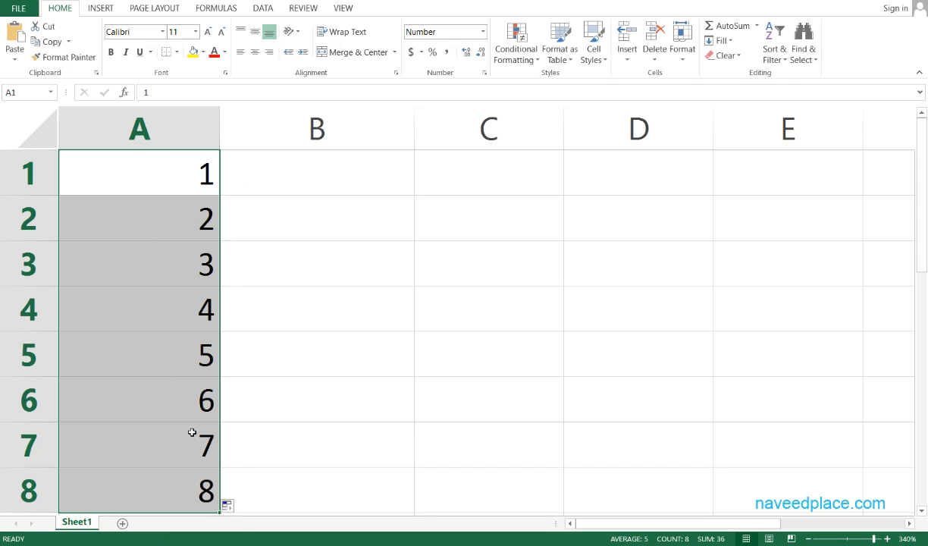
Step: Enter the text Paid in cell B1 and UnPaid in cell B2
left_click(359, 145)
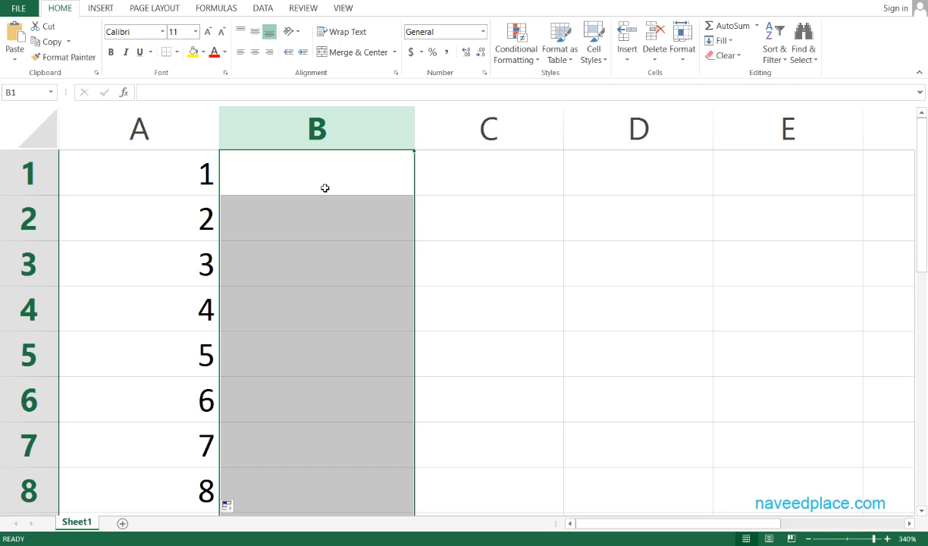
type("Paid")
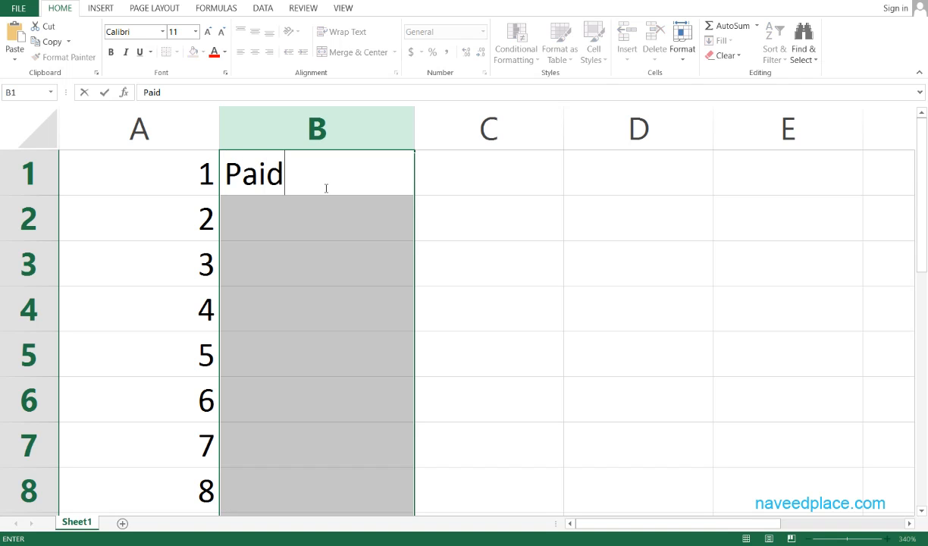
key("Return")
type("Unap")
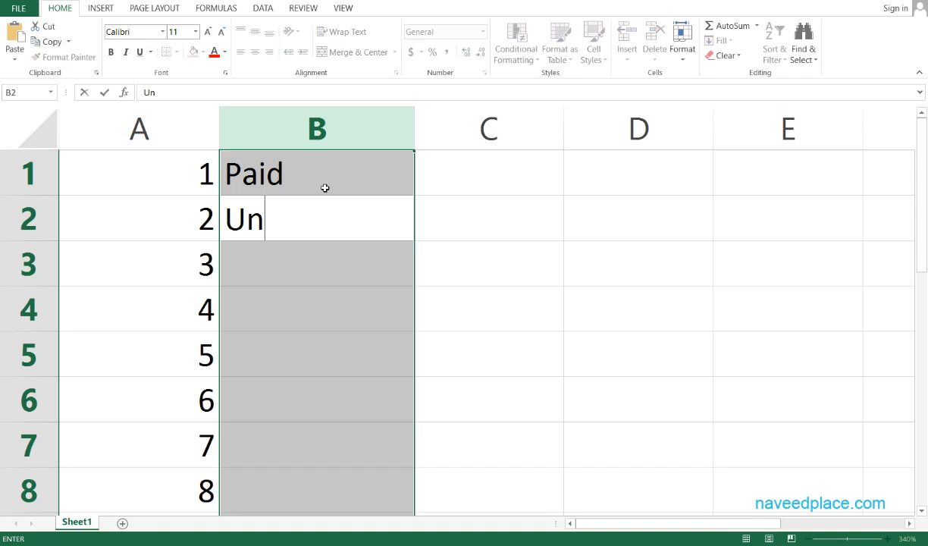
key("BackSpace")
key("BackSpace")
type("pa")
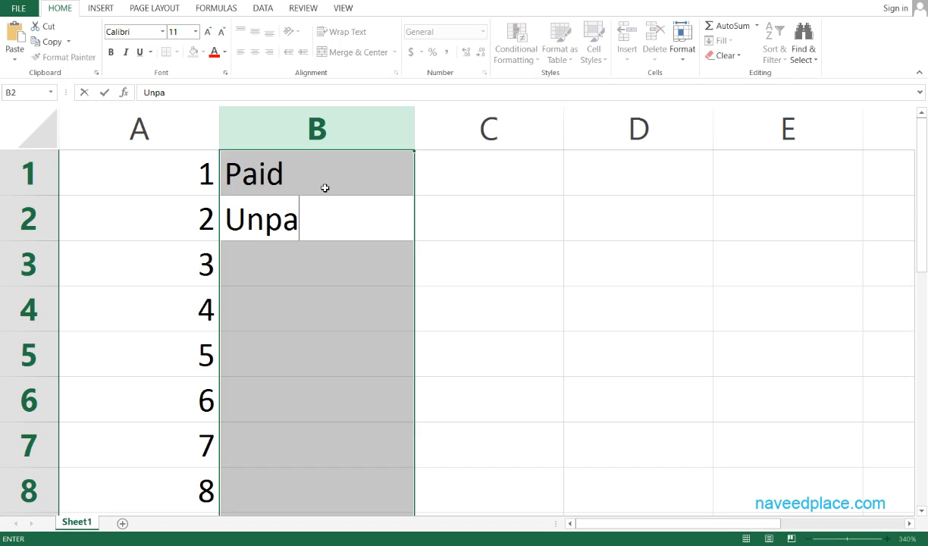
key("BackSpace")
key("BackSpace")
type("Paid")
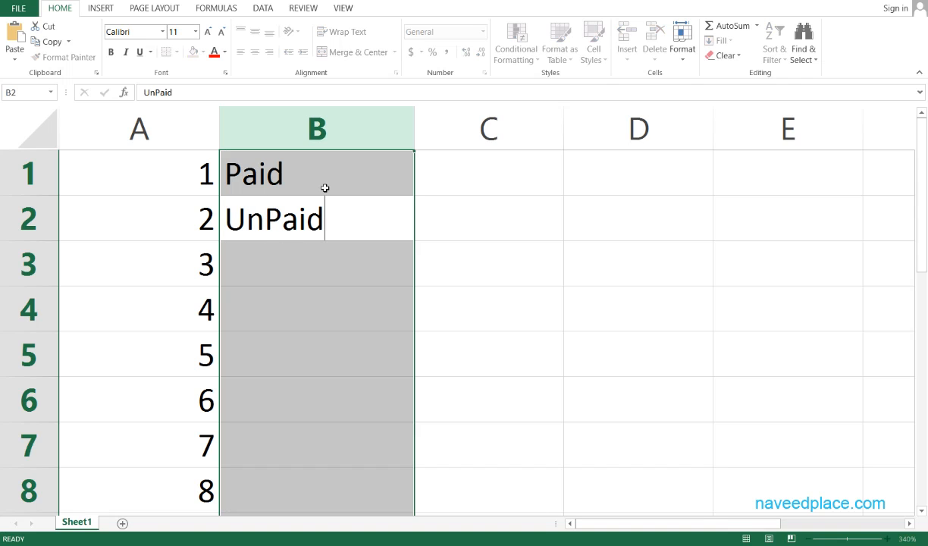
key("Return")
left_click(325, 188)
left_click(318, 208)
left_click_drag(315, 179, 320, 276)
left_click(322, 289)
scroll(331, 324, "up", 1)
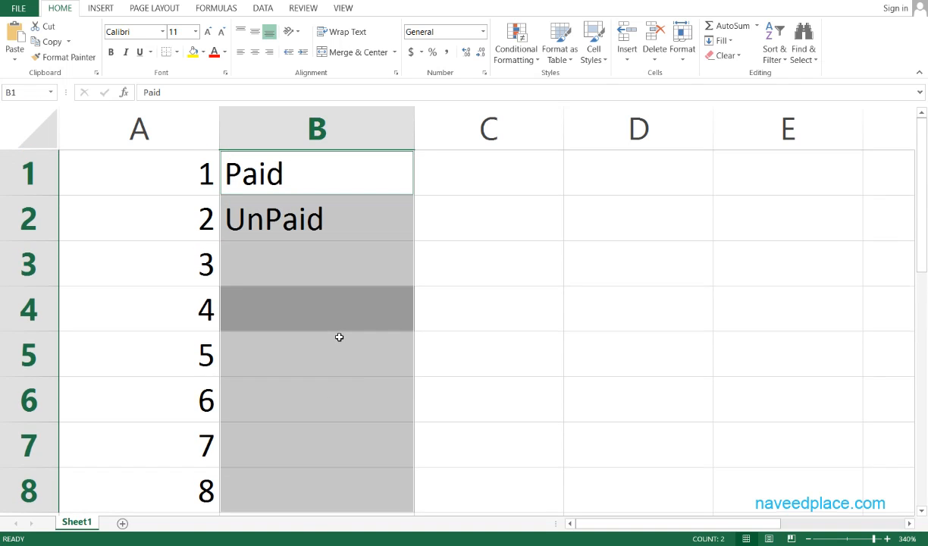
left_click(494, 385)
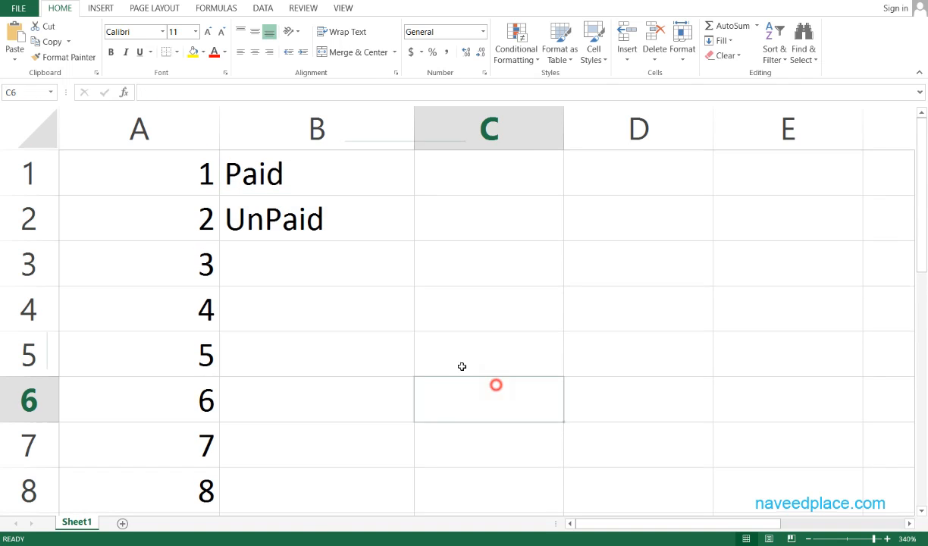
Step: Fill the text Paid from cell B1 down column B through row 8
left_click_drag(333, 157, 336, 314)
key("ctrl+d")
left_click(588, 325)
scroll(366, 352, "up", 2)
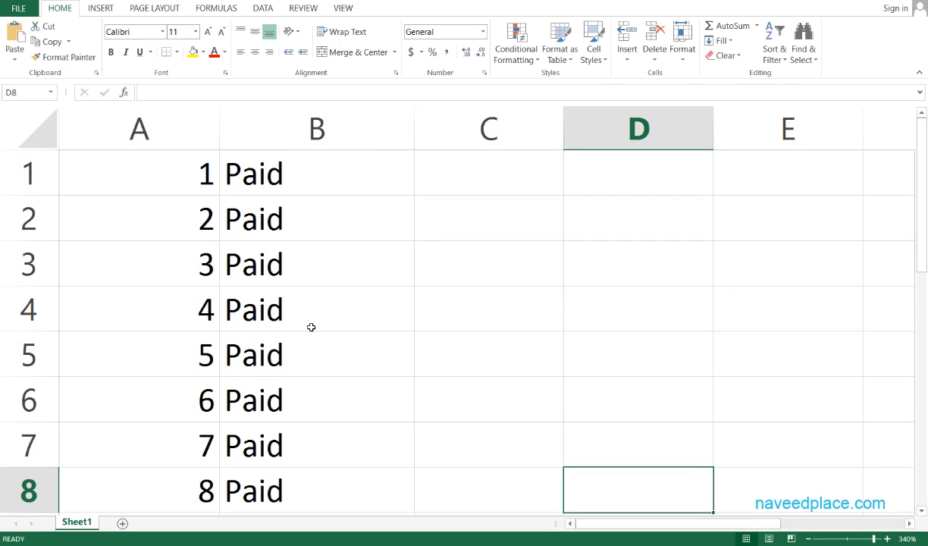
Step: Change the text in cell B2 to UNPaid
double_click(282, 220)
key("Left")
key("Left")
key("Left")
key("Left")
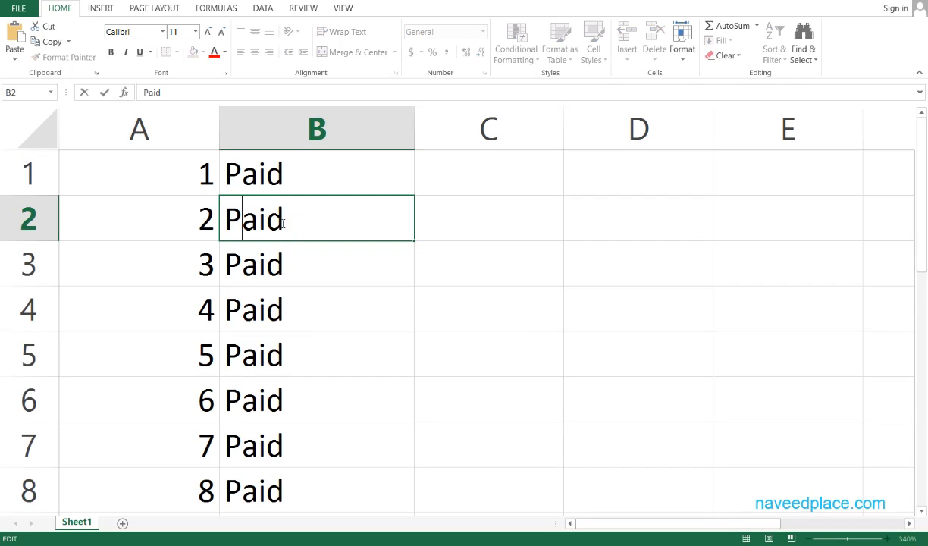
type("UN")
key("Return")
left_click(282, 221)
Step: Try a Greater Than conditional formatting rule with the value 5 on cells A1 to A8
left_click_drag(184, 153, 182, 481)
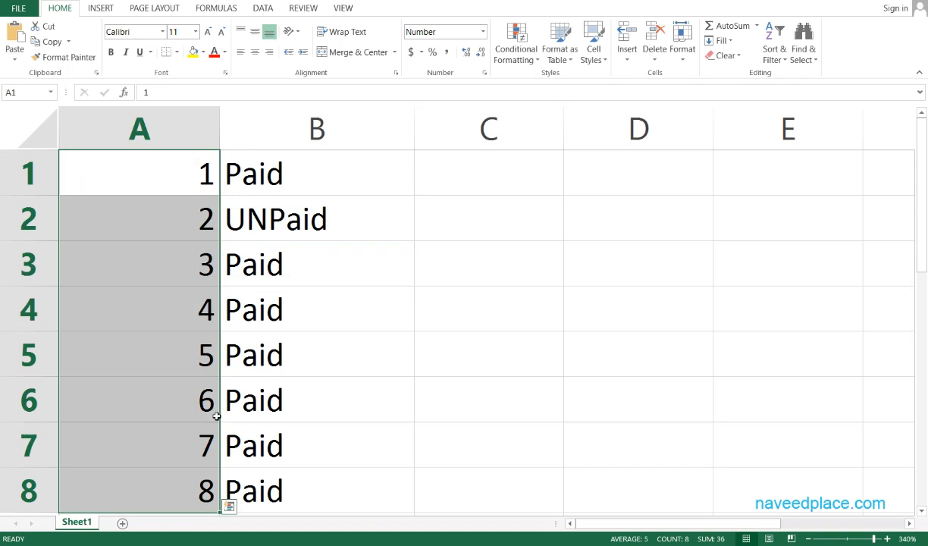
left_click(528, 52)
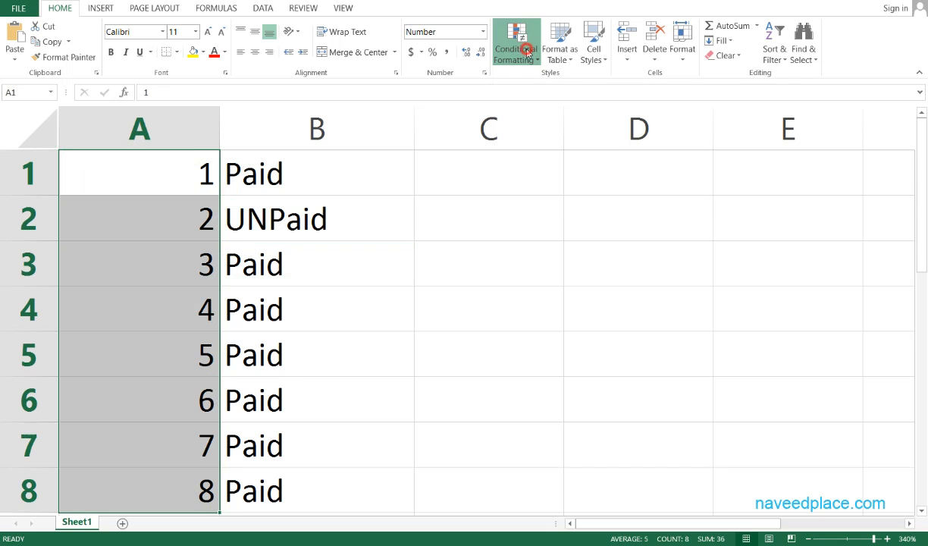
mouse_move(529, 86)
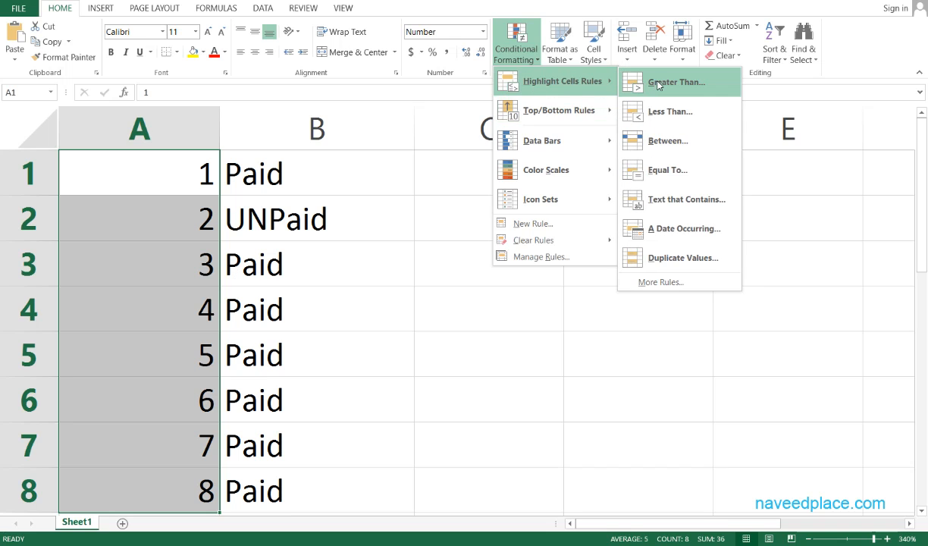
left_click(657, 84)
left_click_drag(172, 255, 485, 212)
left_click(384, 241)
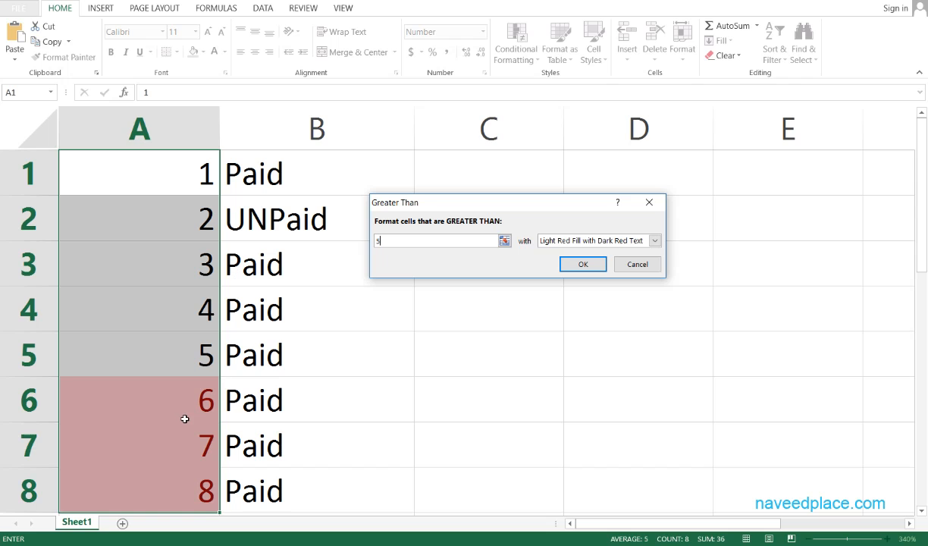
Step: Preview the yellow and green fill styles for the Greater Than rule, and return to Light Red Fill with Dark Red Text
left_click(640, 242)
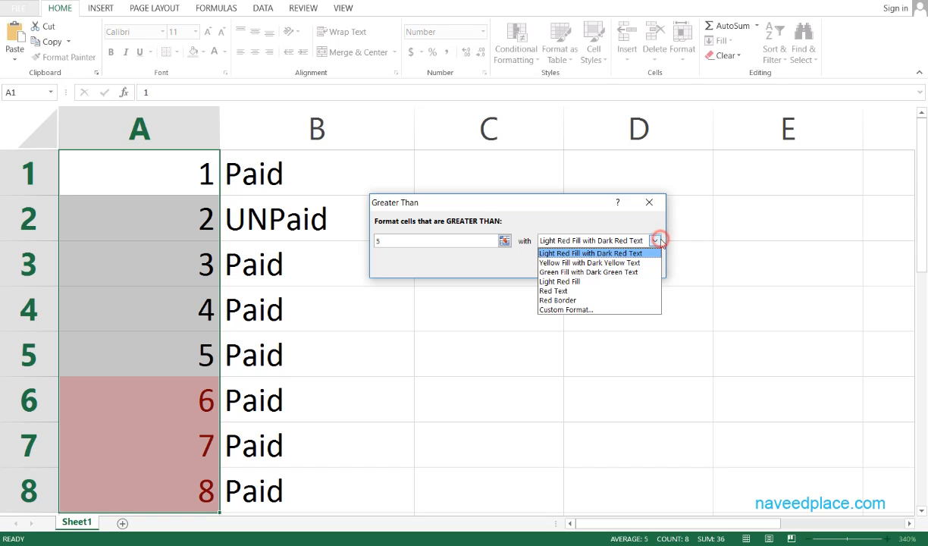
left_click(591, 259)
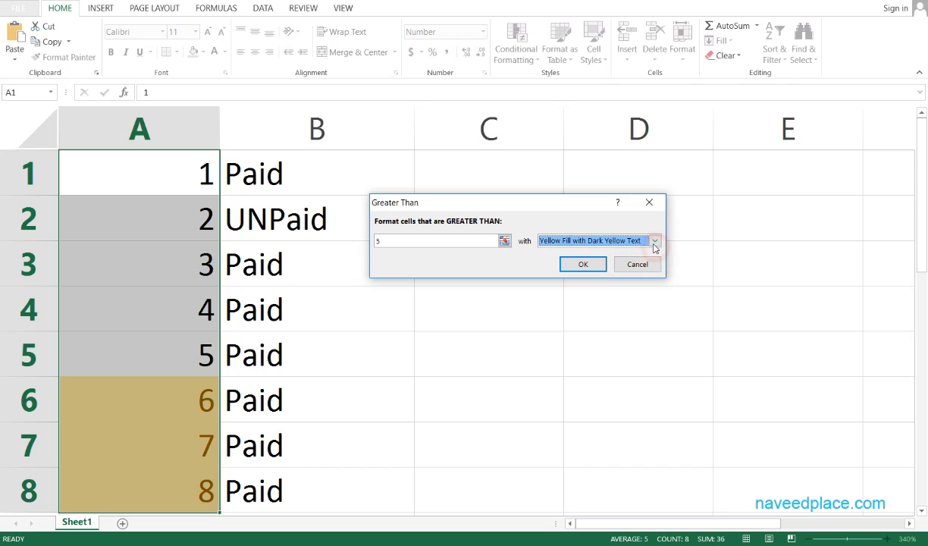
left_click(653, 241)
left_click(597, 267)
left_click(653, 241)
left_click(576, 248)
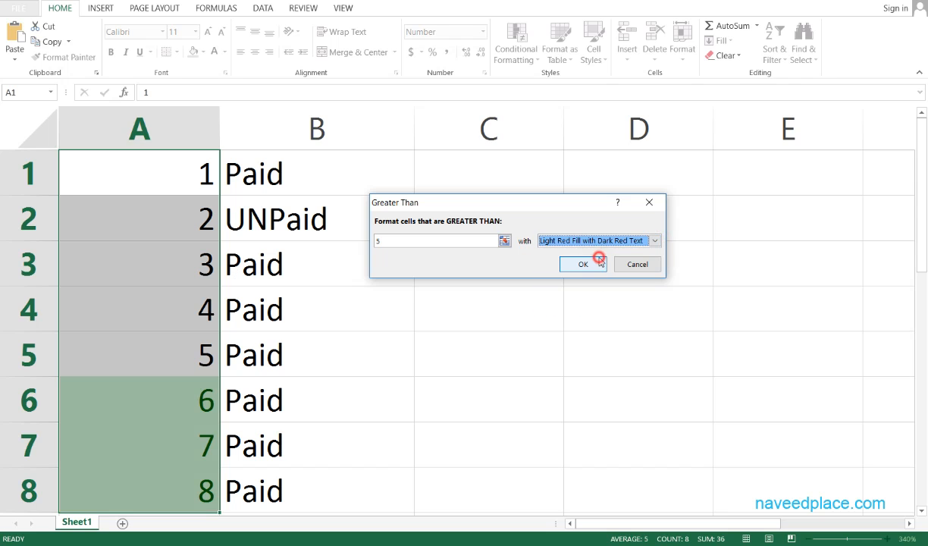
Step: Preview the Greater Than rule with the value 2, and cancel the rule
left_click(402, 244)
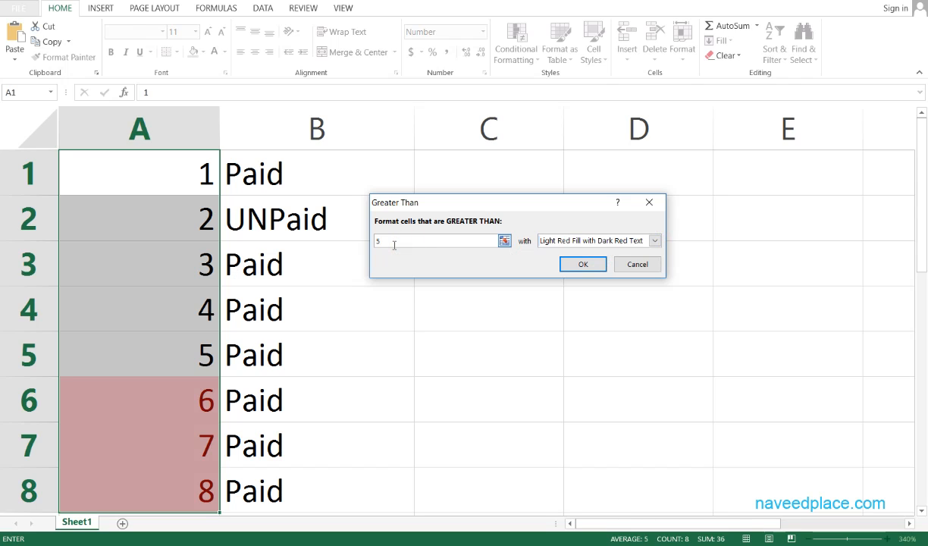
type("2")
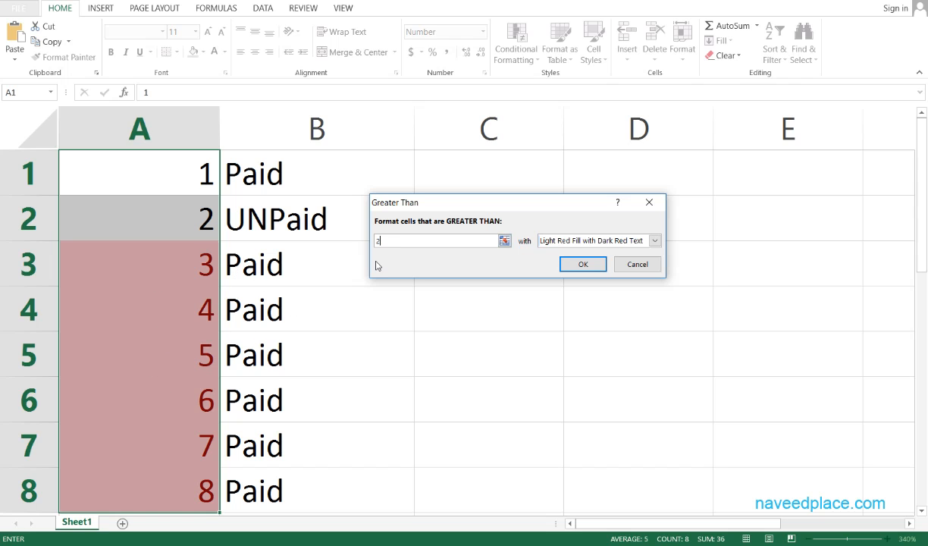
left_click(644, 265)
left_click(572, 245)
left_click(147, 177)
left_click_drag(148, 409, 148, 485)
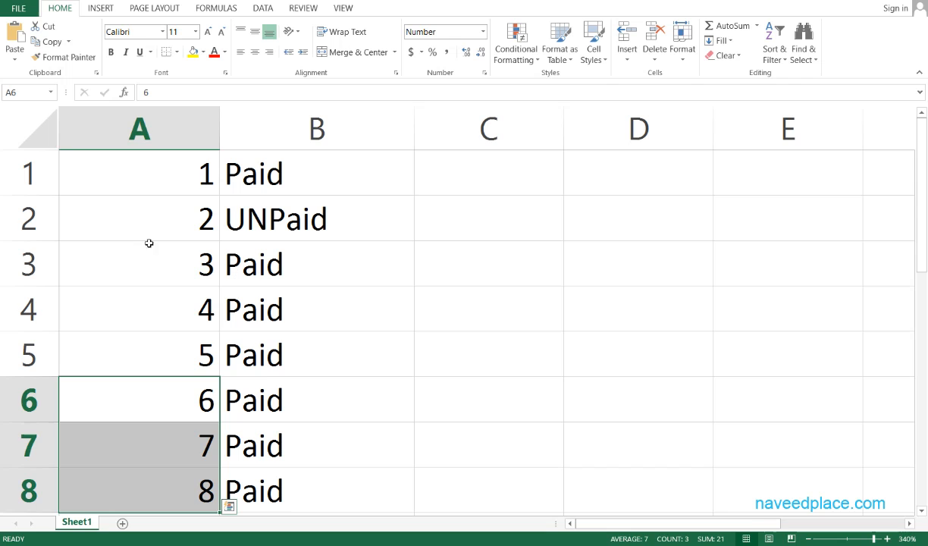
left_click_drag(156, 178, 155, 468)
left_click(156, 486)
left_click_drag(149, 176, 161, 496)
left_click(156, 474)
left_click_drag(130, 189, 133, 480)
left_click(133, 481)
key("Down")
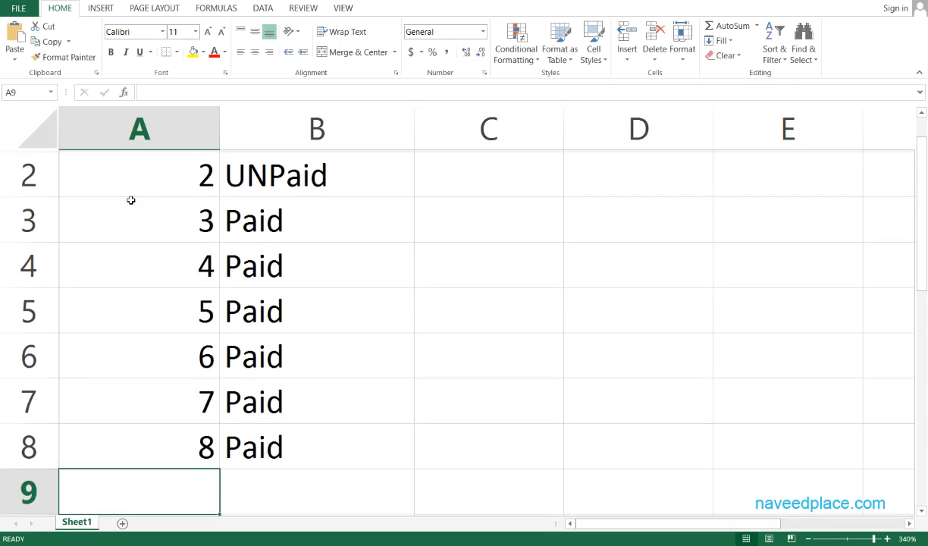
scroll(131, 204, "up", 1)
Step: Preview a Less Than conditional formatting rule with the value 5 on cells A1 to A8, and close it without applying
left_click_drag(141, 155, 144, 157)
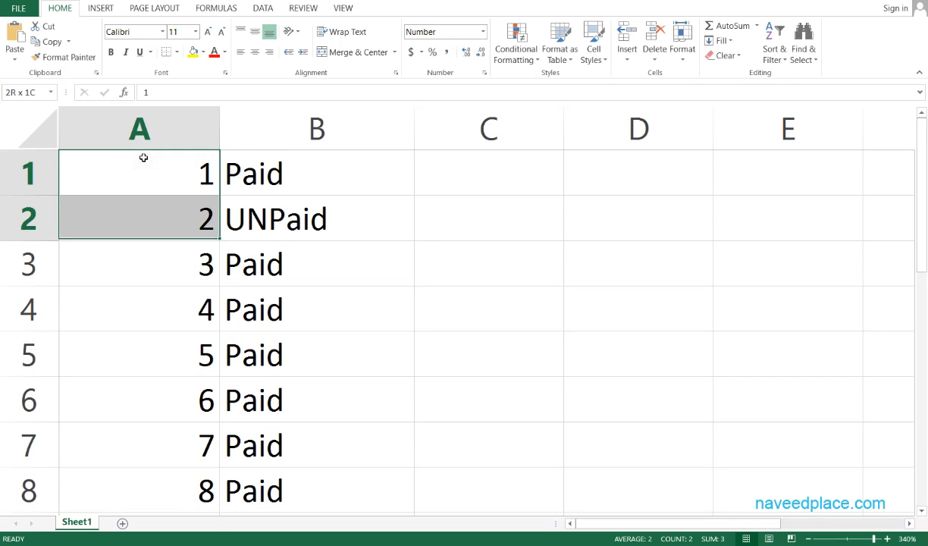
key("shift+Down")
key("shift+Down")
key("shift+Down")
key("shift+Down")
key("shift+Down")
key("shift+Down")
key("shift+Down")
key("shift+Up")
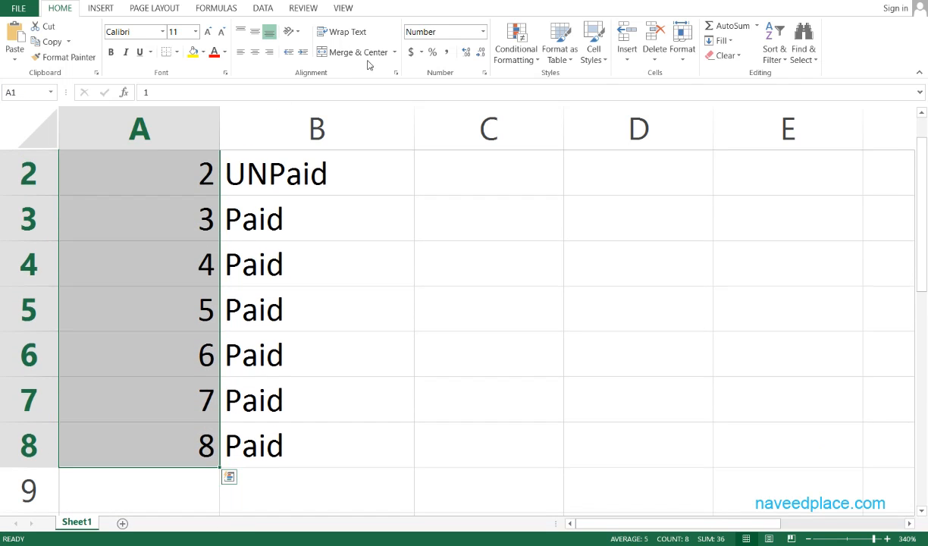
left_click(516, 47)
left_click(517, 50)
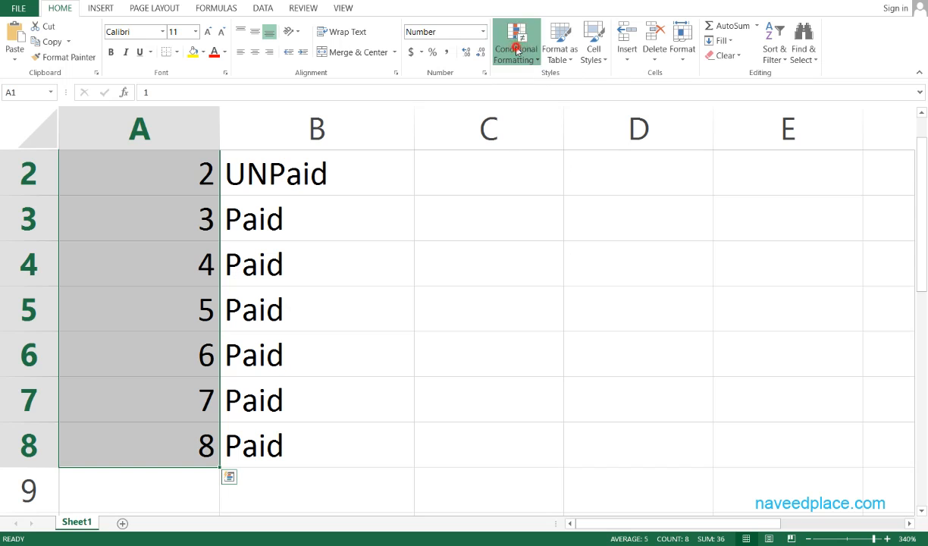
left_click(516, 50)
mouse_move(540, 80)
left_click(648, 108)
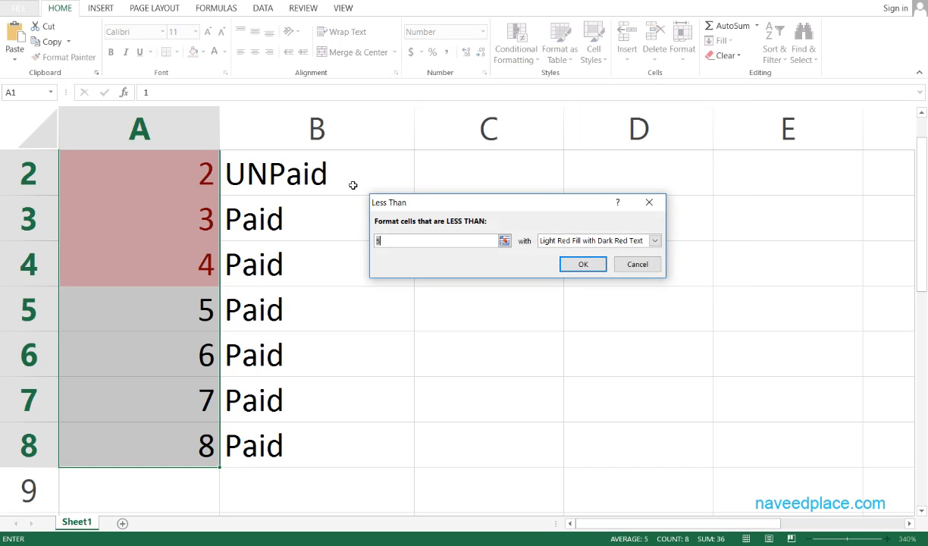
left_click(413, 240)
scroll(188, 271, "up", 1)
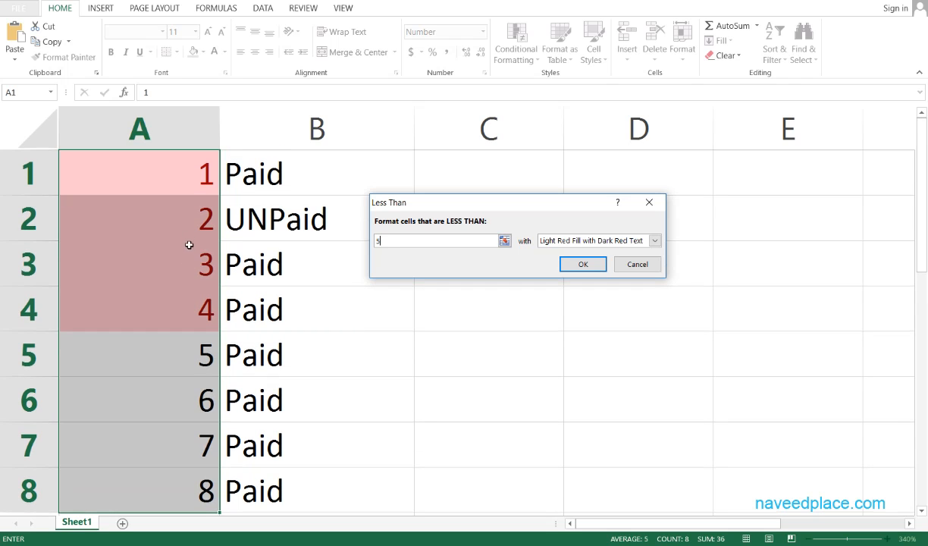
left_click(649, 202)
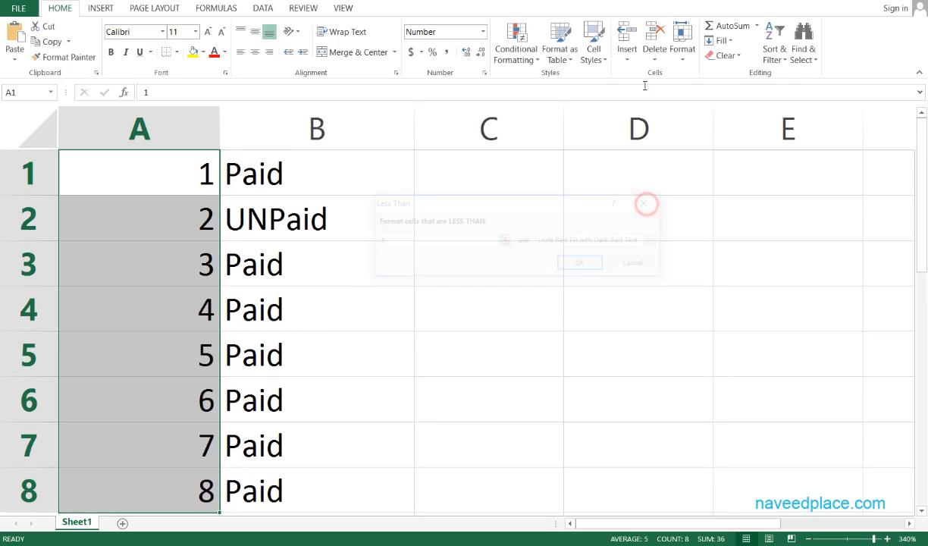
Step: Preview a Between conditional formatting rule for values 3 to 6 on cells A1 to A8, and cancel it
left_click(515, 47)
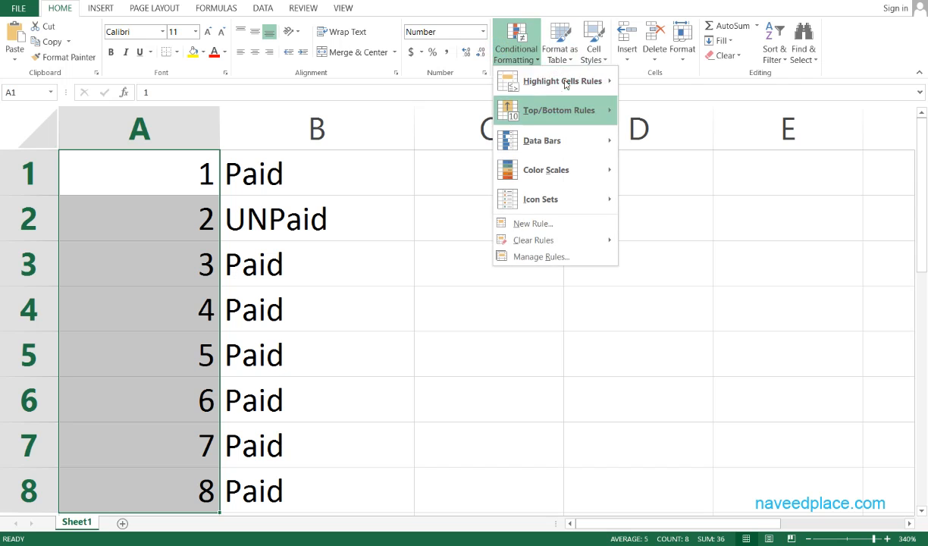
mouse_move(576, 81)
left_click(657, 140)
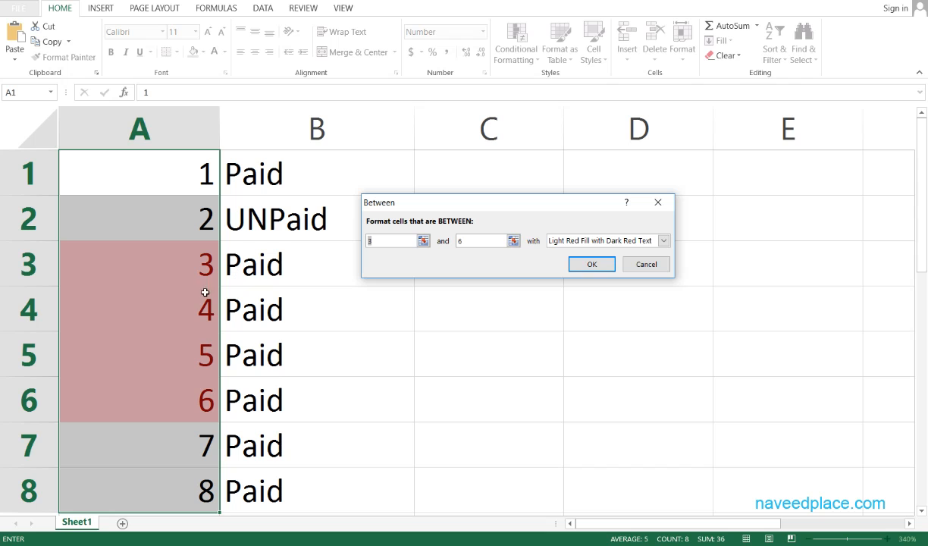
left_click(646, 263)
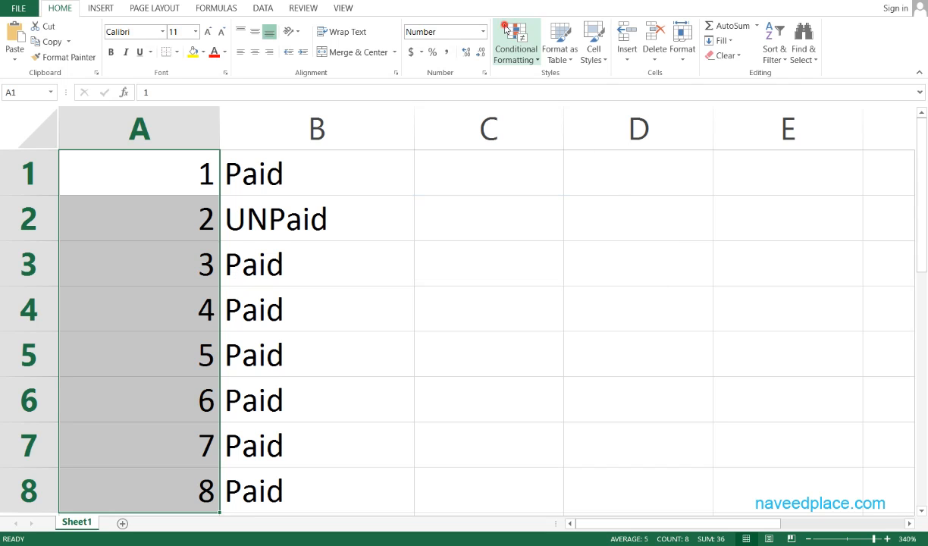
Step: Preview an Equal To conditional formatting rule with the value 2 on cells A1 to A8, and close it without applying
left_click(515, 46)
mouse_move(533, 81)
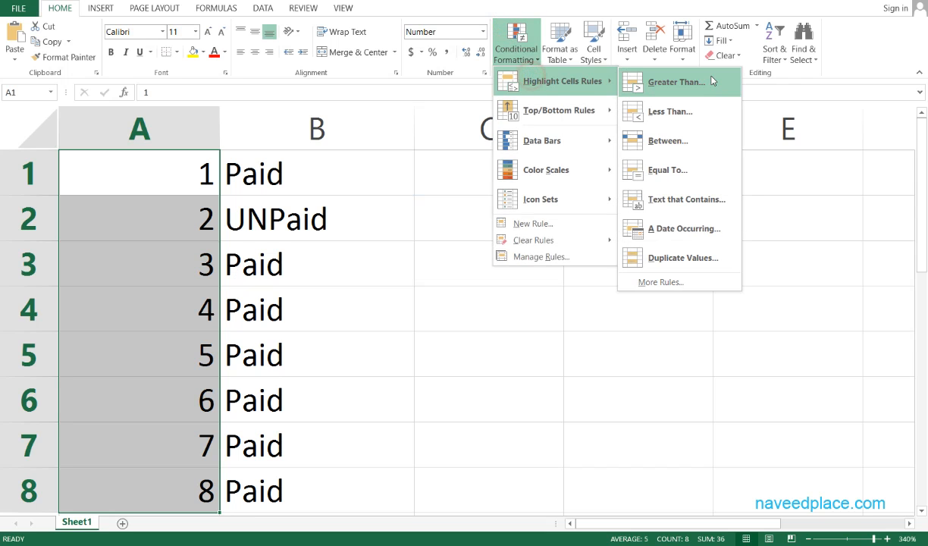
left_click(714, 166)
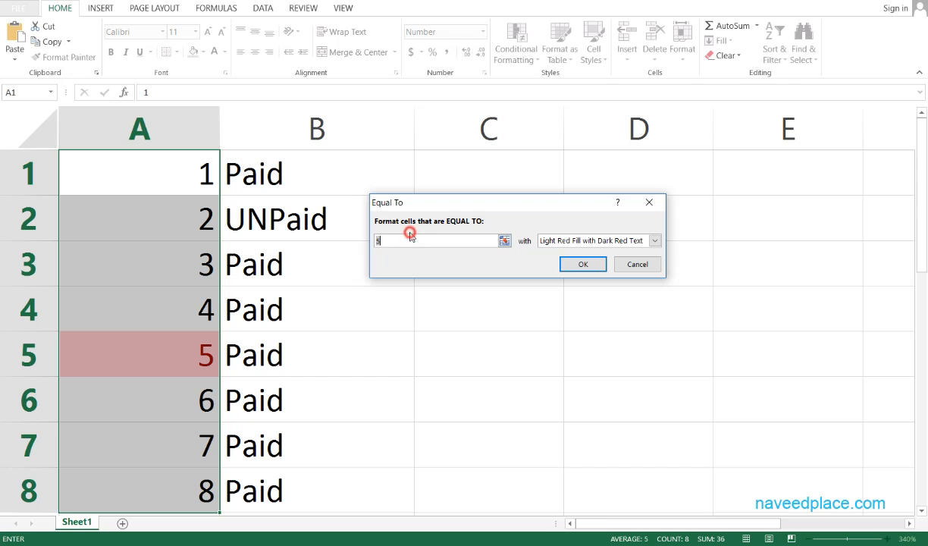
left_click(402, 237)
key("BackSpace")
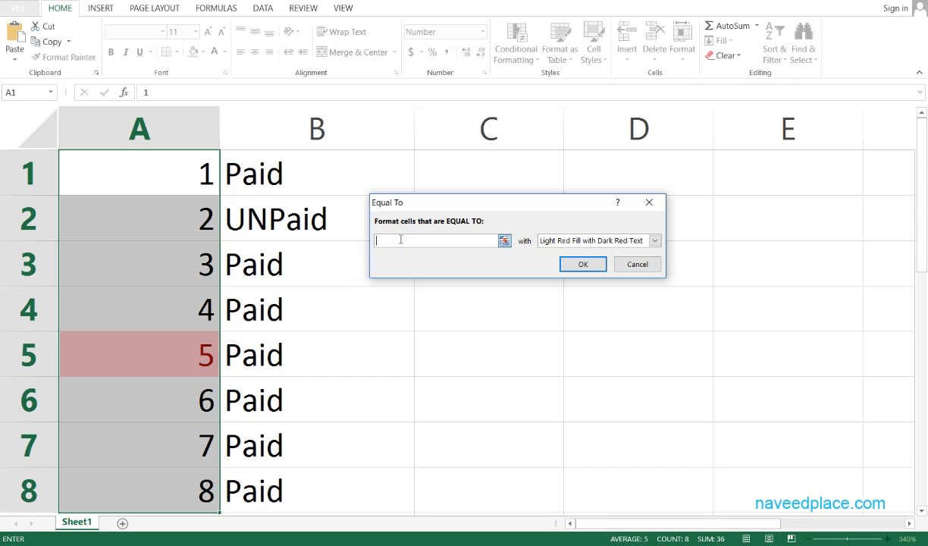
type("2")
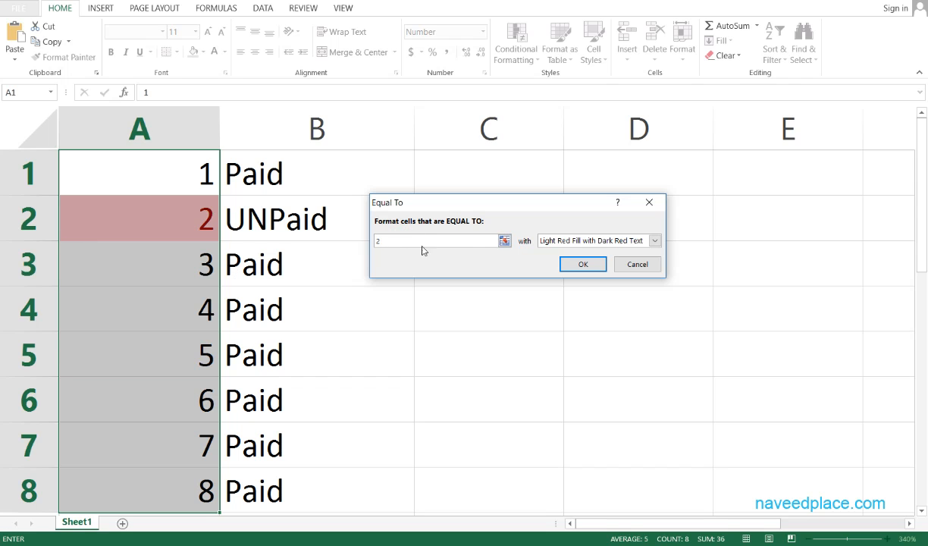
left_click(661, 210)
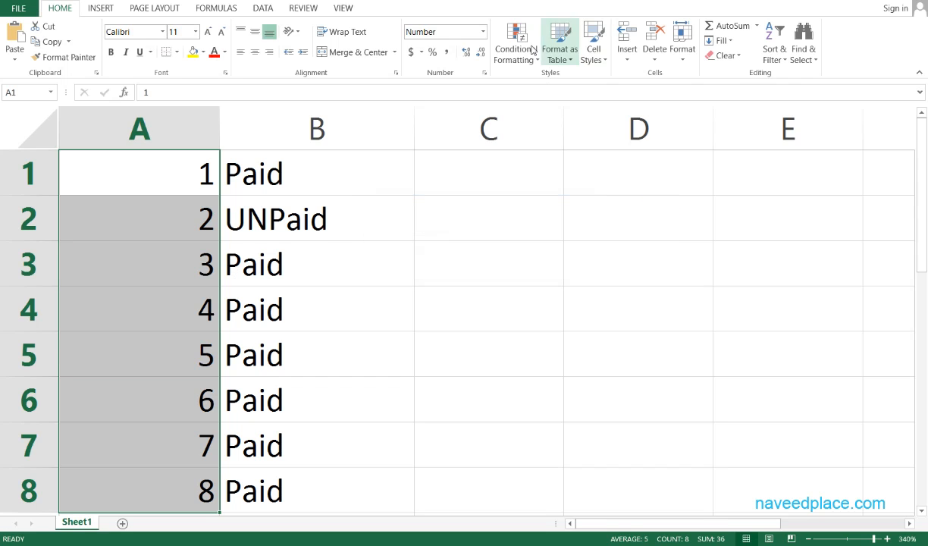
Step: Preview a Text that Contains rule for the text UNPaid on cells B1 to B8, and cancel it
left_click(514, 44)
mouse_move(536, 83)
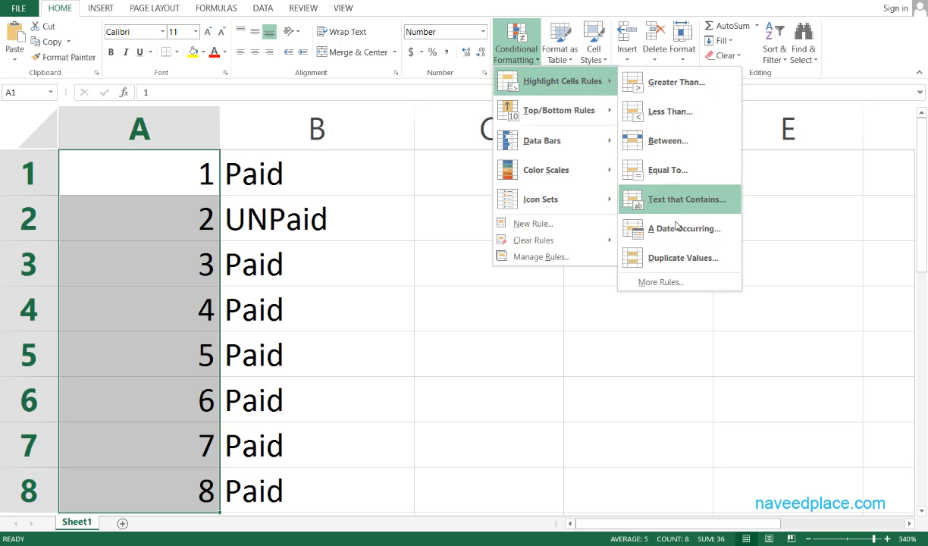
left_click(362, 233)
left_click_drag(315, 187, 321, 488)
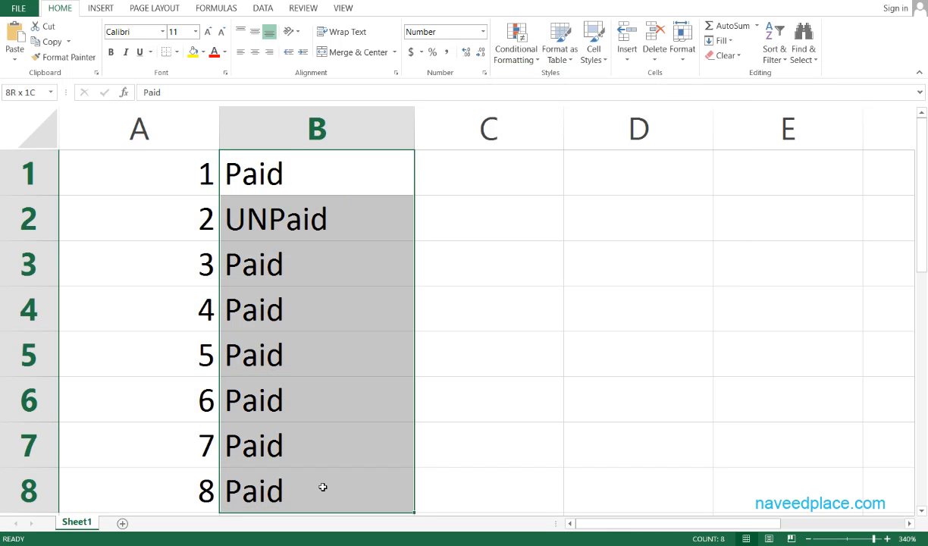
left_click(515, 44)
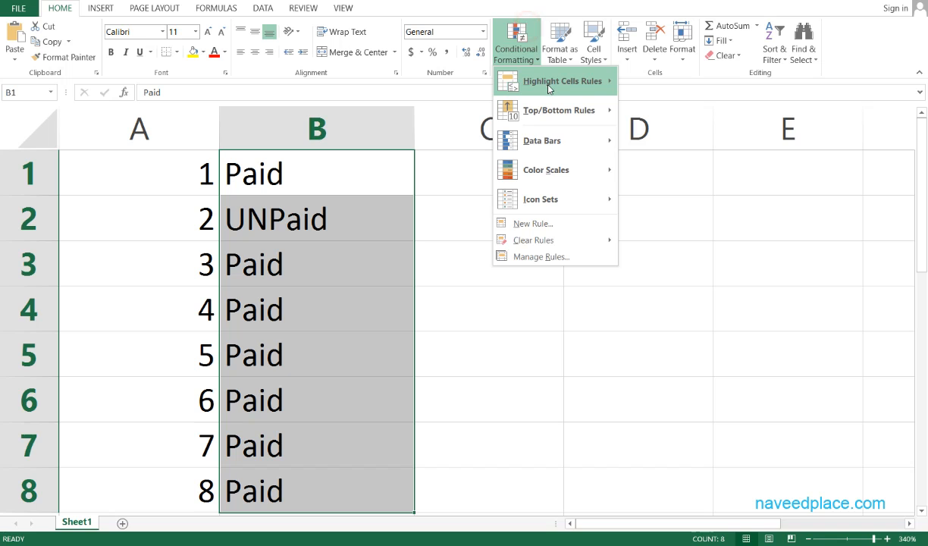
mouse_move(523, 80)
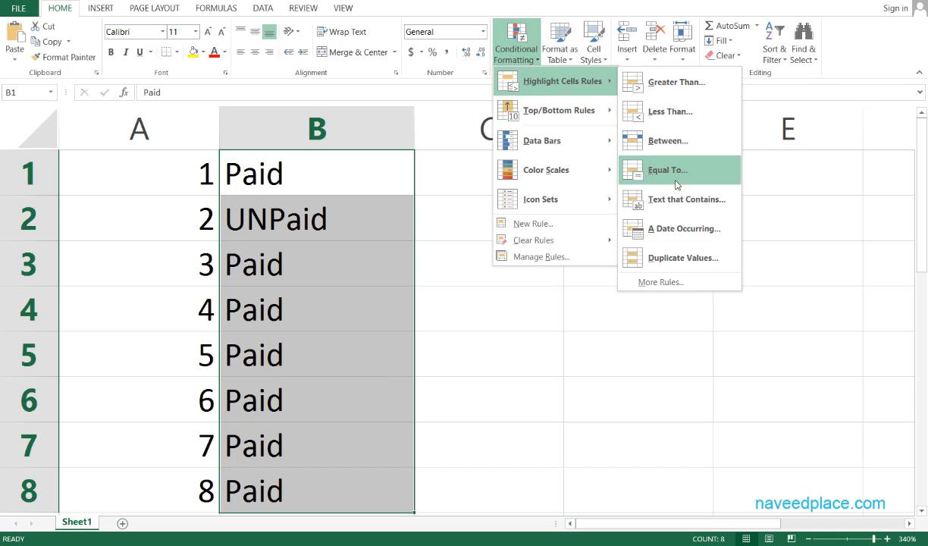
left_click(672, 200)
left_click(394, 240)
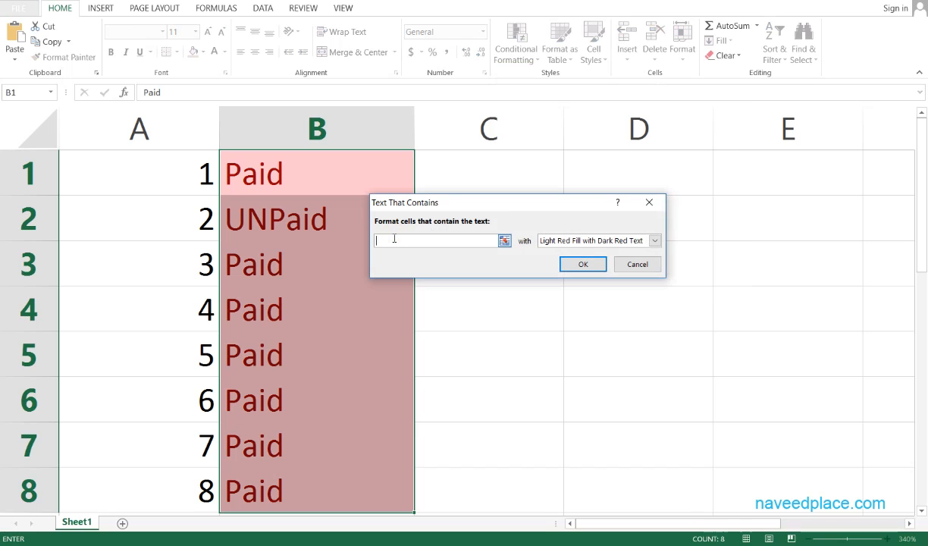
type("UNPaid")
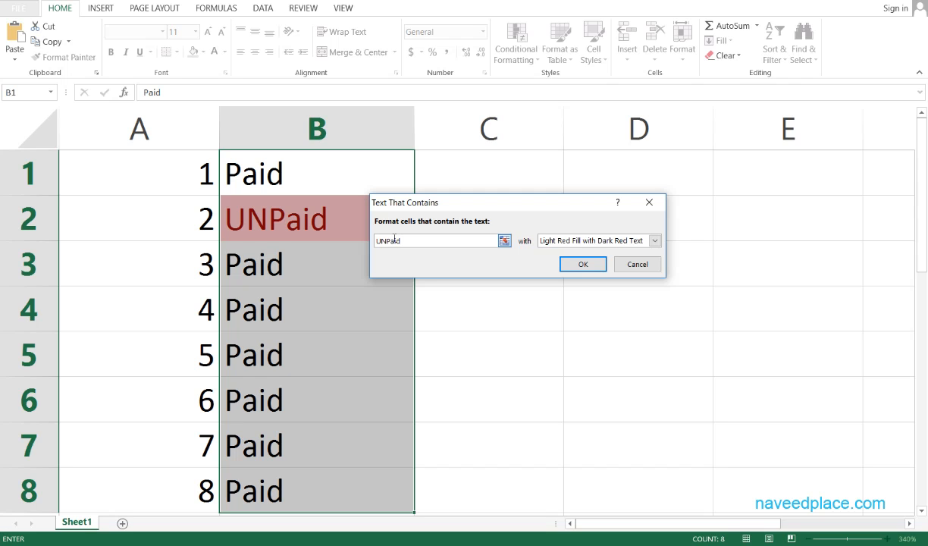
left_click_drag(468, 200, 540, 206)
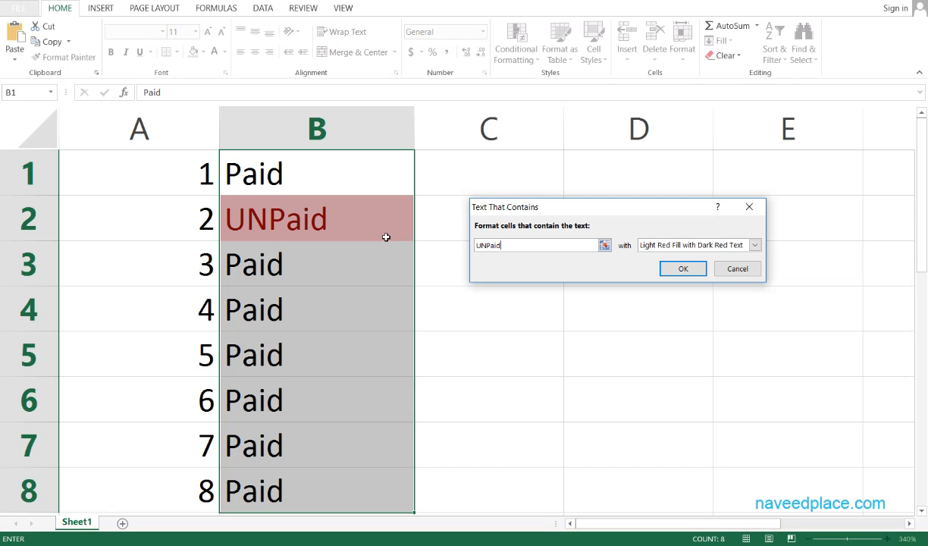
left_click(729, 267)
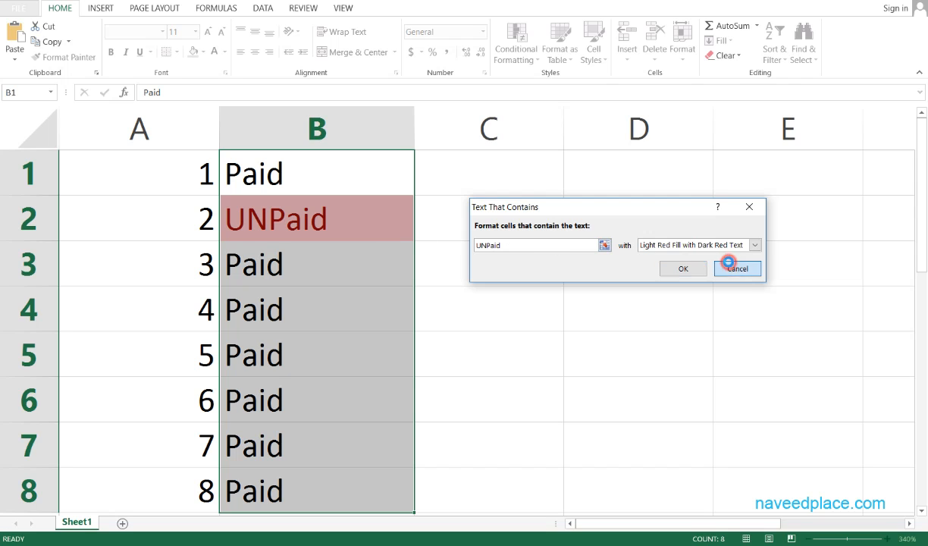
Step: Look through the date period options of the A Date Occurring rule for cells A1 to A8, and cancel the rule
left_click_drag(193, 163, 163, 451)
left_click(517, 53)
mouse_move(537, 80)
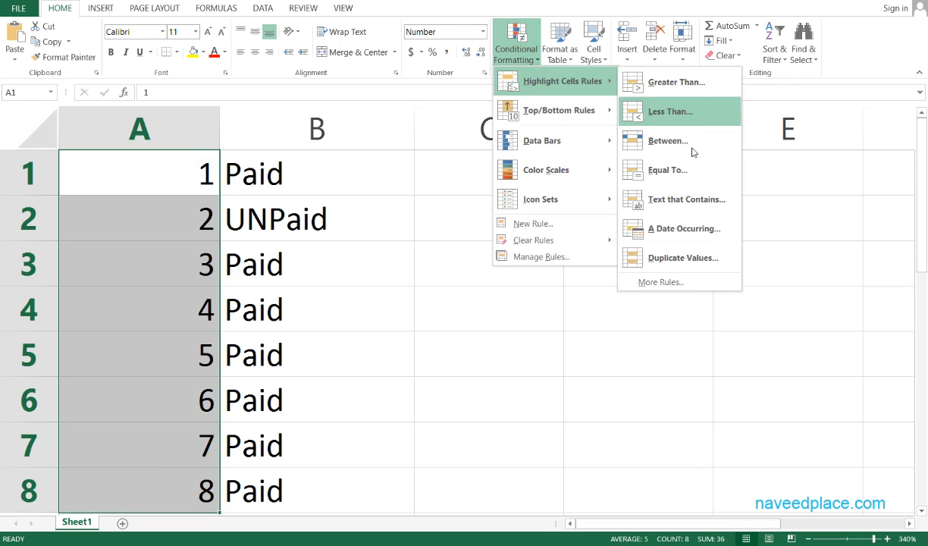
left_click(664, 228)
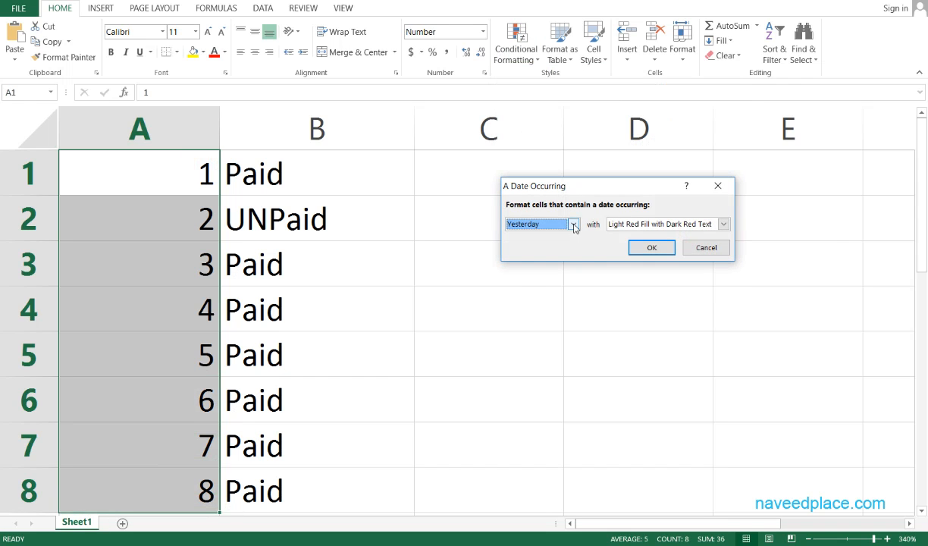
left_click(572, 225)
key("Down")
key("Down")
key("Down")
key("Down")
key("Down")
key("Down")
key("Down")
key("Down")
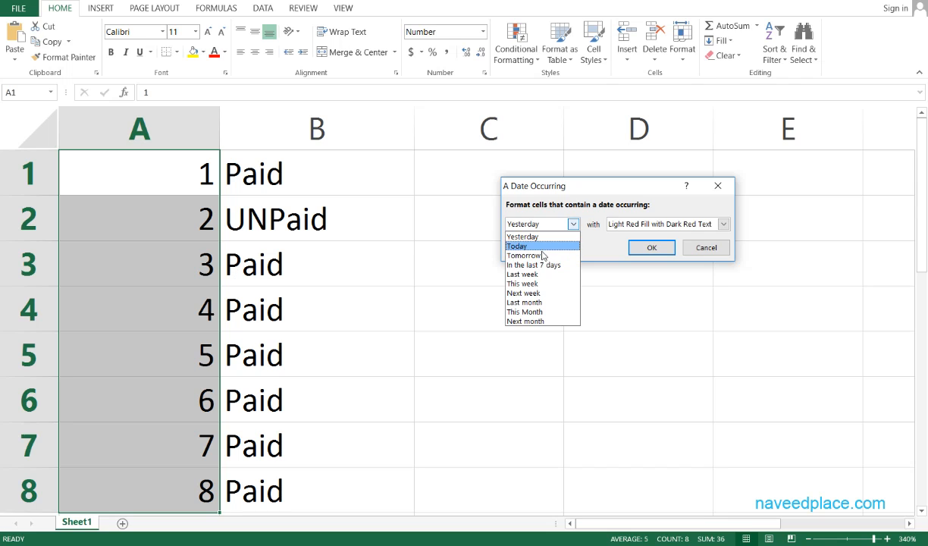
left_click(706, 252)
left_click(707, 247)
Step: Preview the Duplicate Values highlight rule on cells A1 to A8, and close it without applying
left_click(559, 45)
left_click(520, 45)
left_click(520, 47)
left_click(520, 48)
left_click(521, 50)
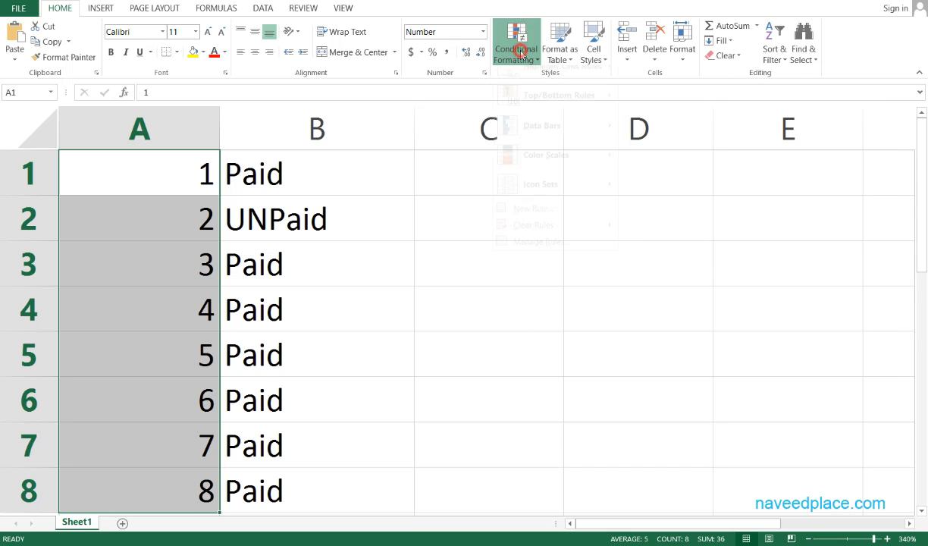
left_click(520, 50)
mouse_move(565, 81)
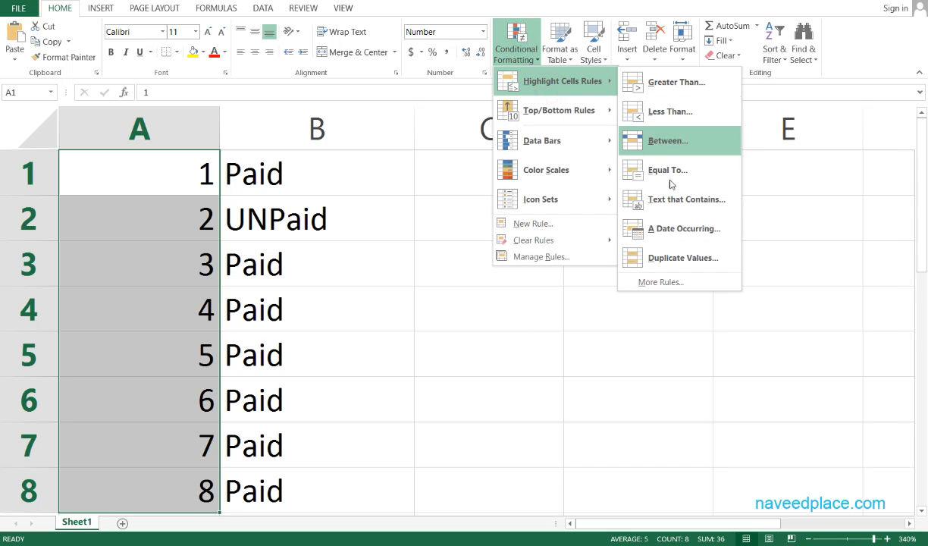
left_click(665, 267)
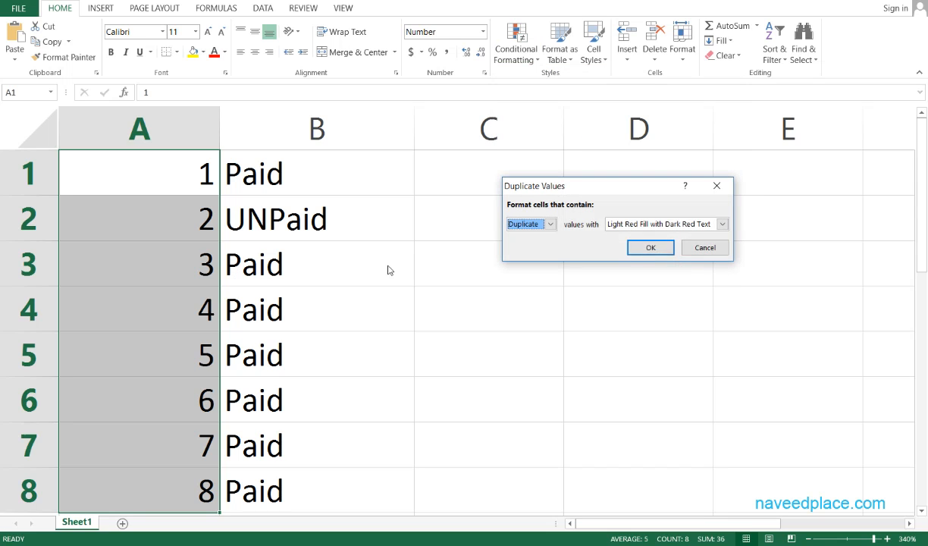
left_click(668, 247)
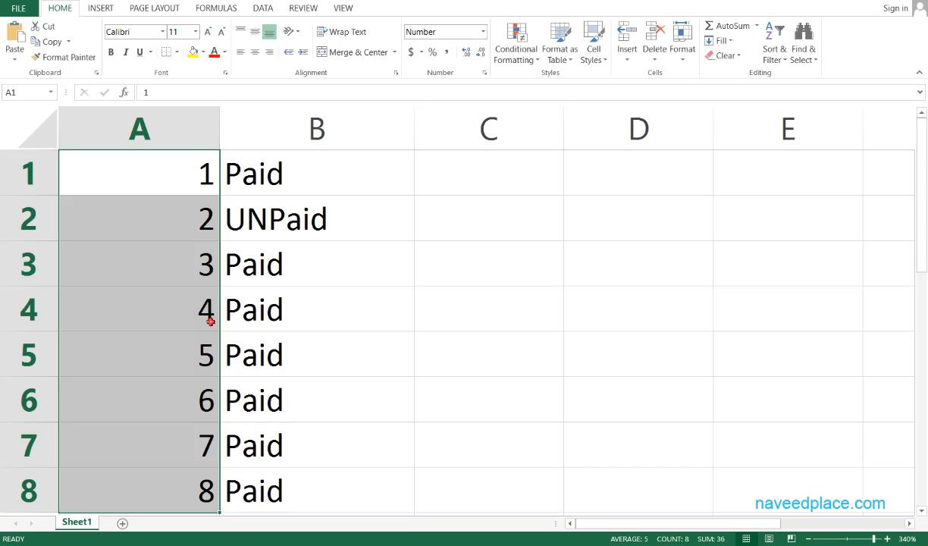
Step: Change the value in cell A4 to 2
left_click(180, 313)
key("BackSpace")
type("2")
key("Return")
Step: Preview the Duplicate Values rule again on cells A1 to A8 with the edited data, and cancel it
left_click_drag(182, 166, 182, 482)
left_click(515, 51)
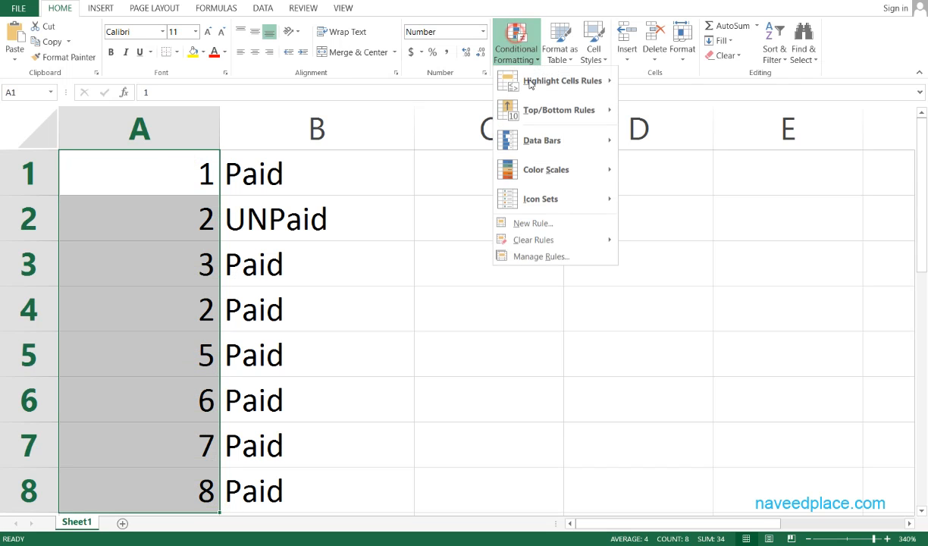
mouse_move(531, 81)
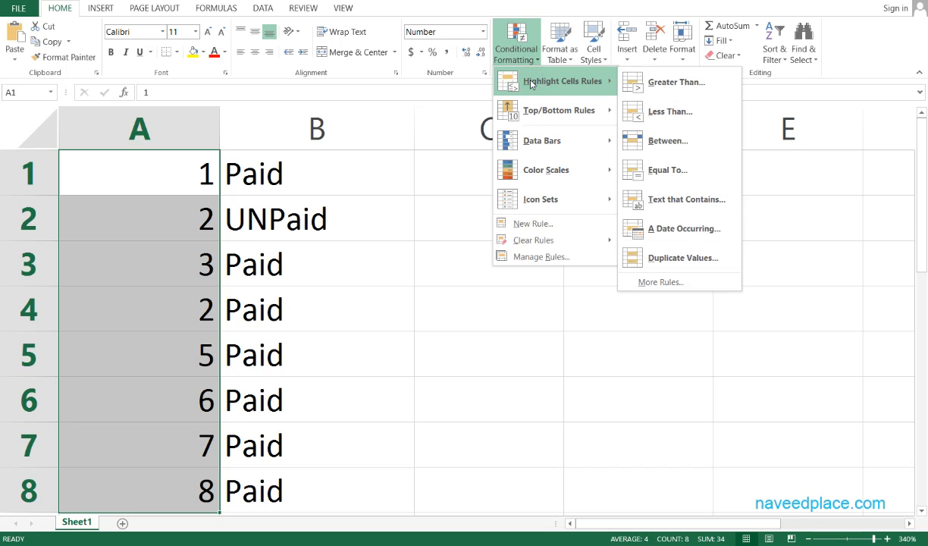
left_click(679, 262)
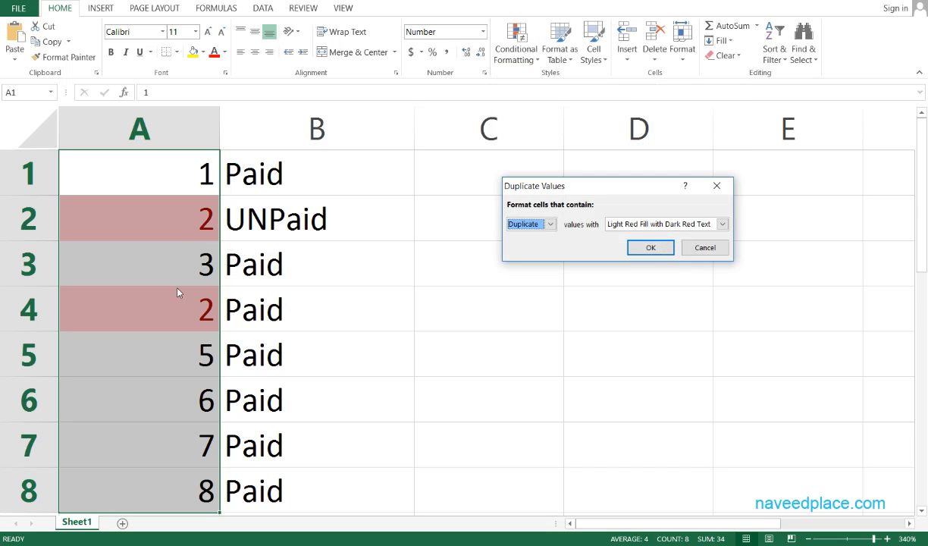
left_click(705, 247)
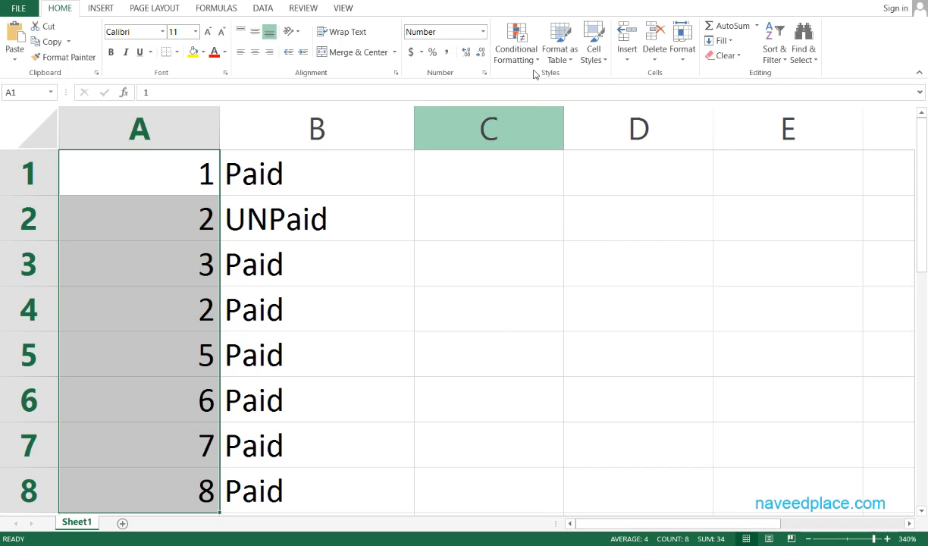
Step: Preview the Top 10 Items rule on cells A1 to A8, and cancel it
left_click(534, 59)
mouse_move(553, 110)
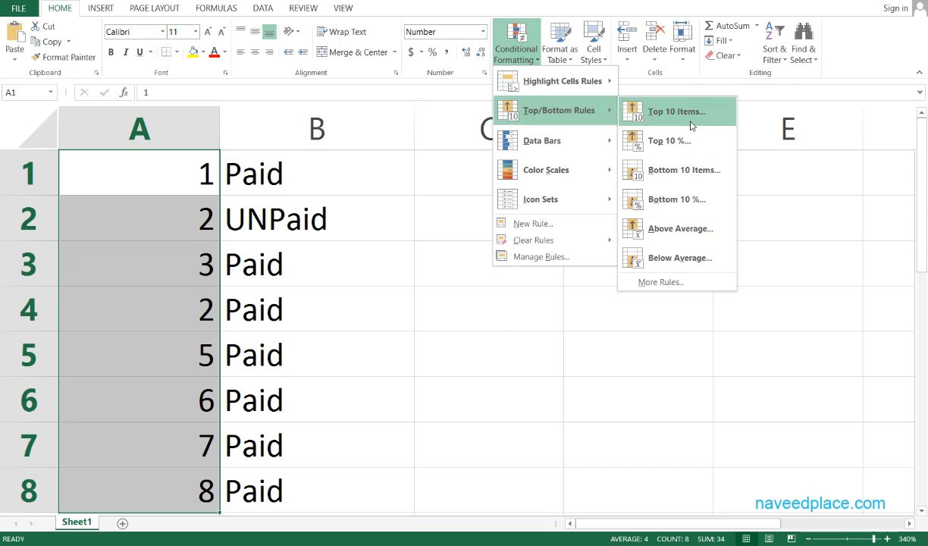
left_click(676, 111)
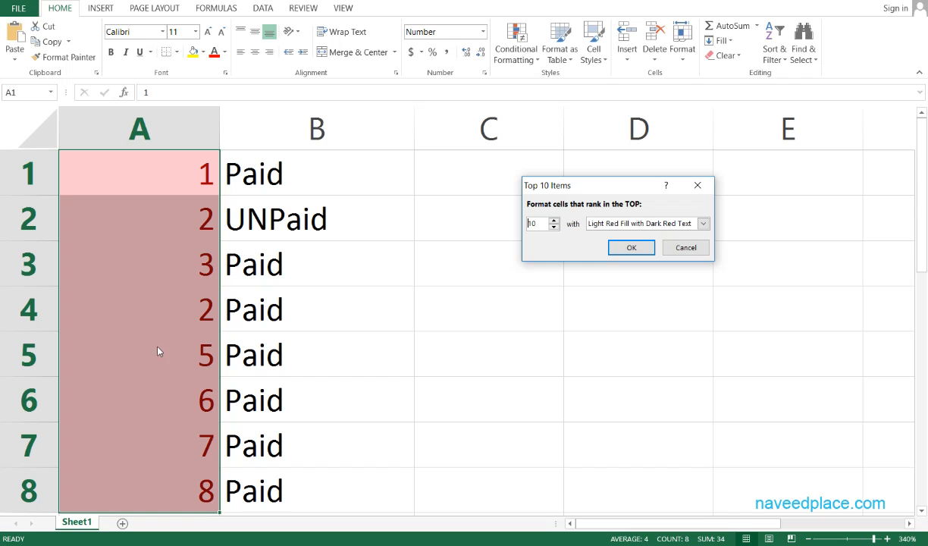
left_click(682, 247)
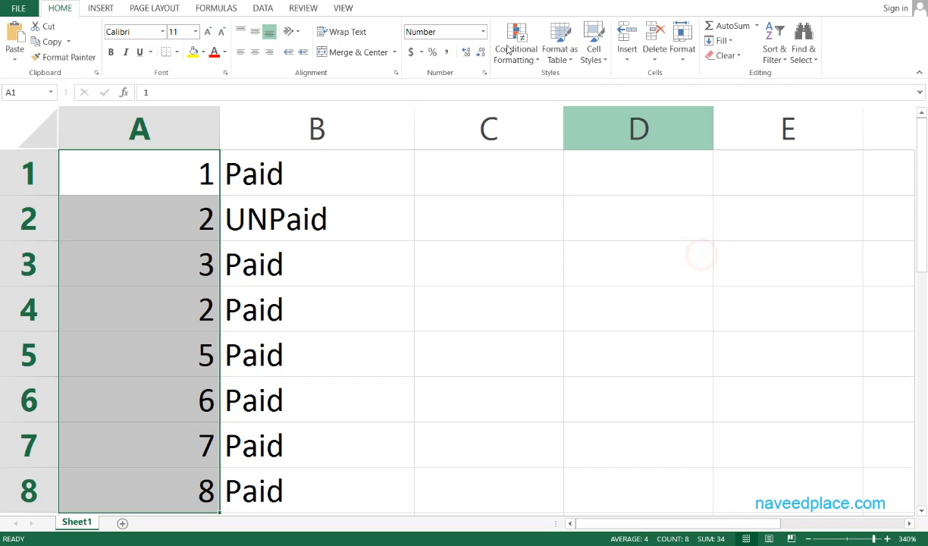
Step: Preview the Top 10 % rule on cells A1 to A8, and cancel it
left_click(506, 42)
mouse_move(538, 112)
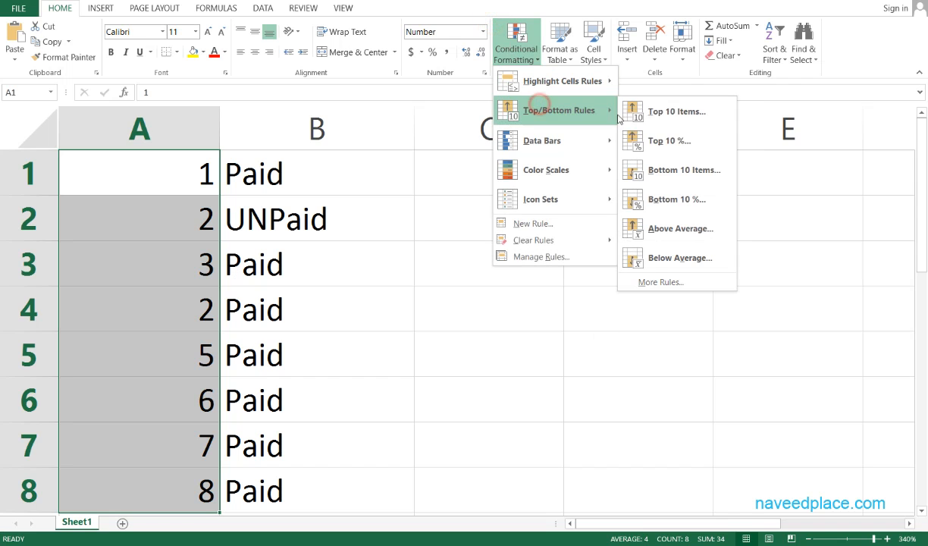
left_click(652, 140)
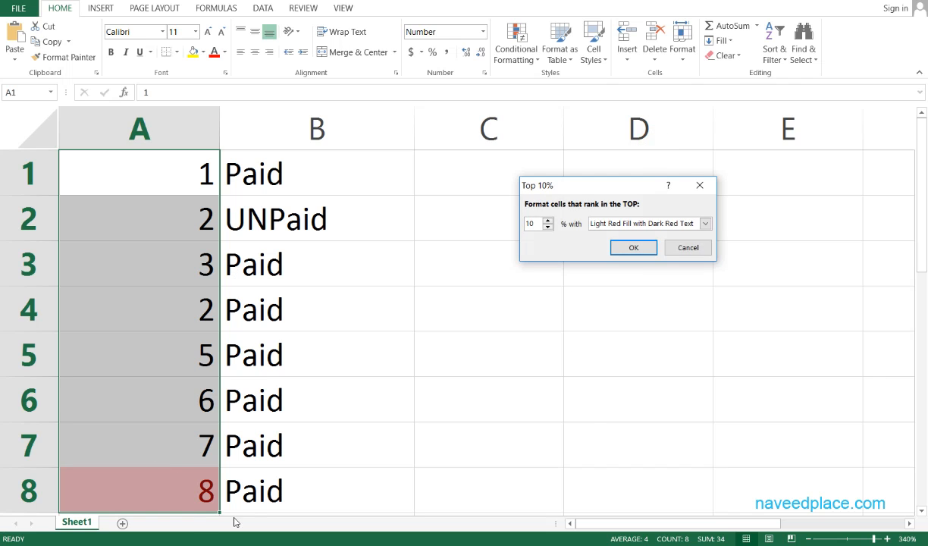
left_click(688, 247)
Step: Preview the Bottom 10 Items rule on cells A1 to A8, and cancel it
left_click(515, 46)
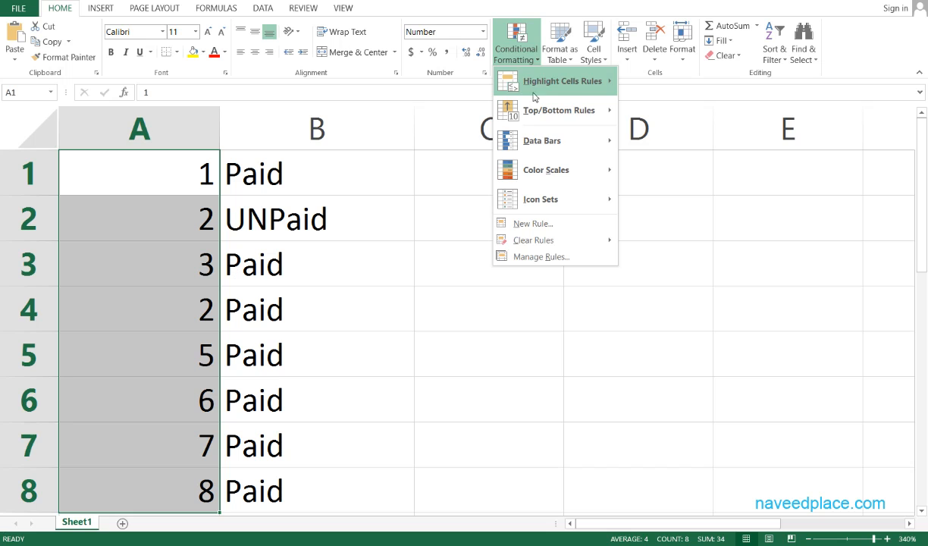
mouse_move(536, 110)
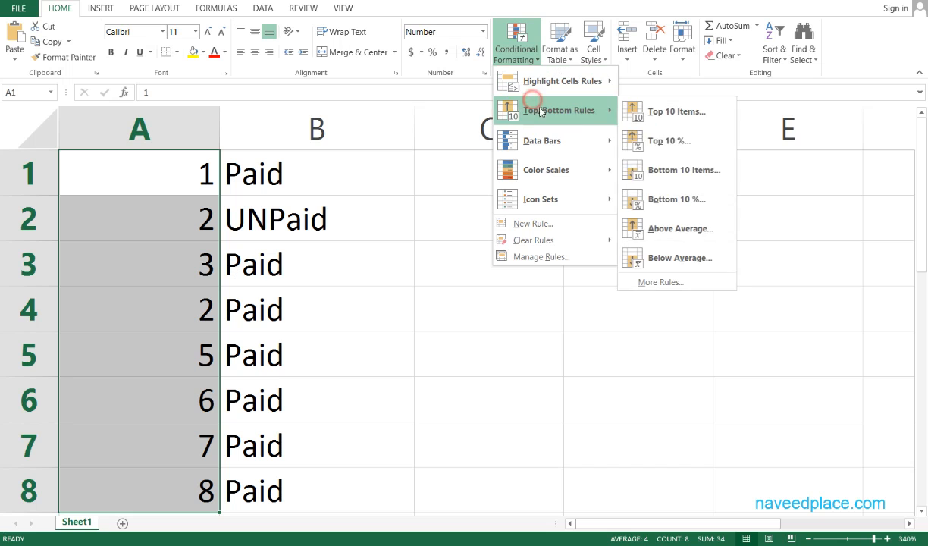
left_click(672, 169)
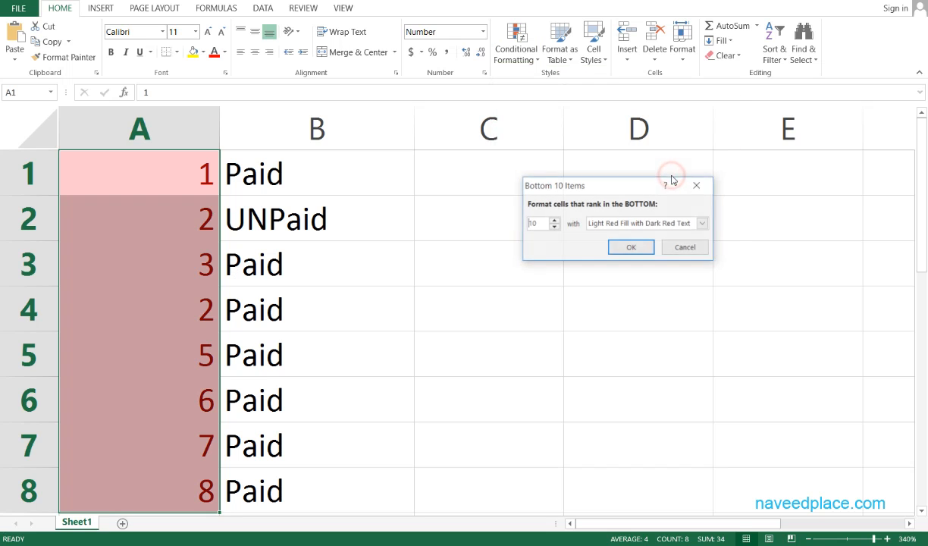
left_click(670, 247)
Step: Preview the Bottom 10 % rule on cells A1 to A8, and cancel it
left_click(515, 50)
left_click(559, 110)
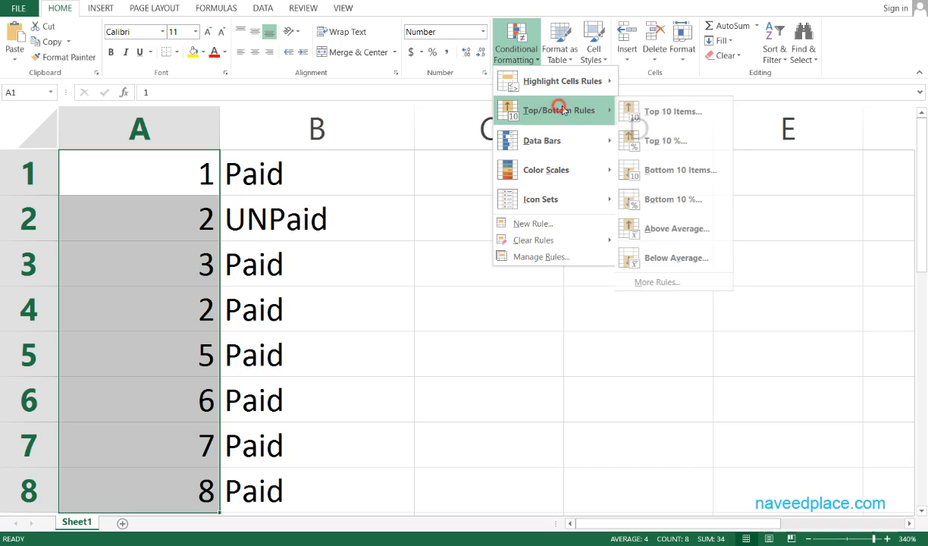
left_click(663, 203)
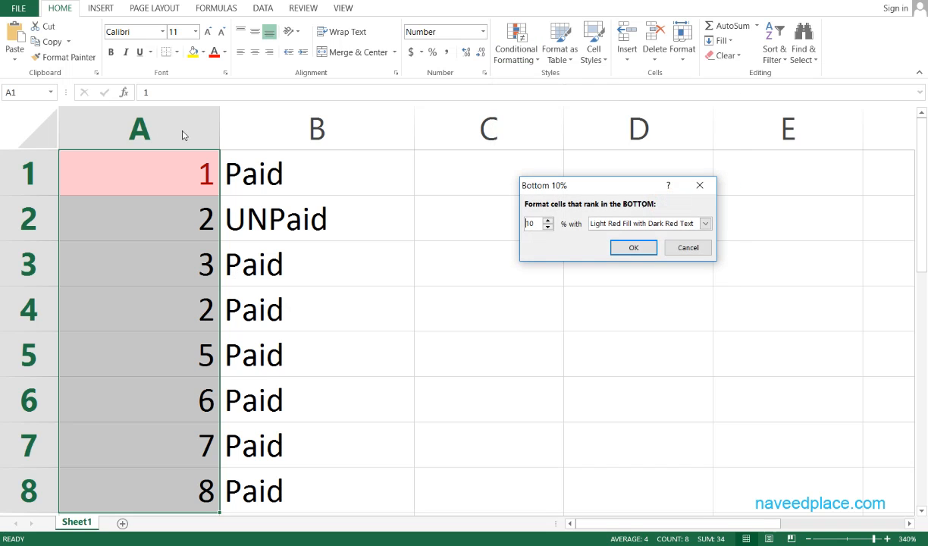
left_click(691, 247)
Step: Preview the Above Average rule on cells A1 to A8, and cancel it
left_click(520, 48)
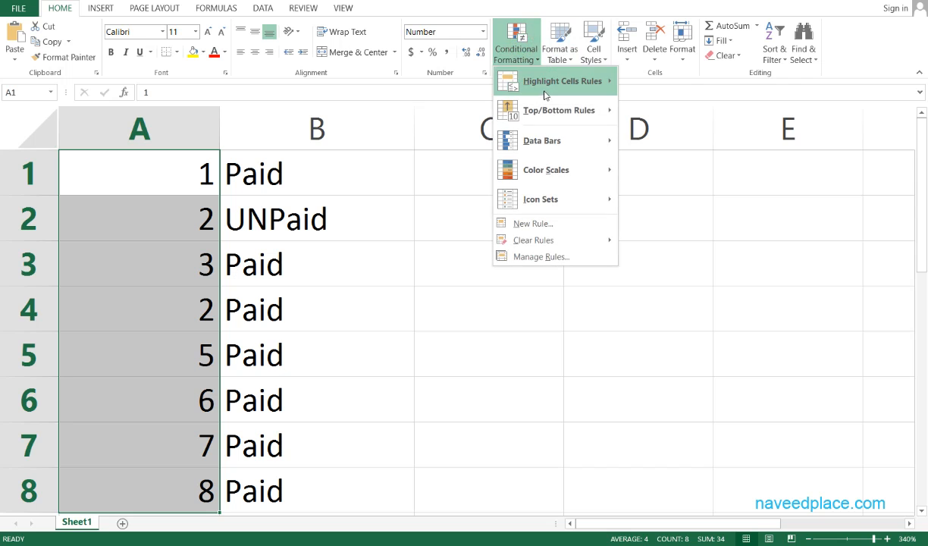
mouse_move(560, 110)
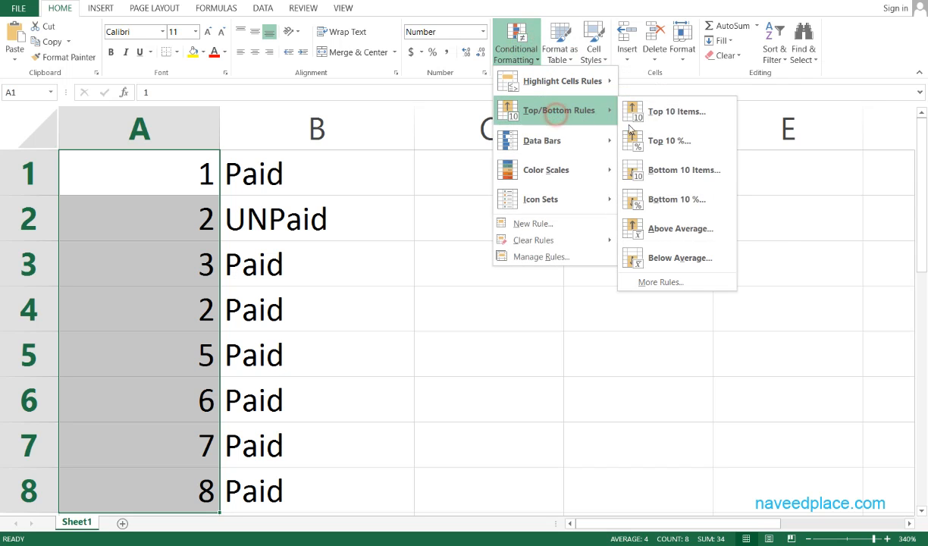
left_click(670, 236)
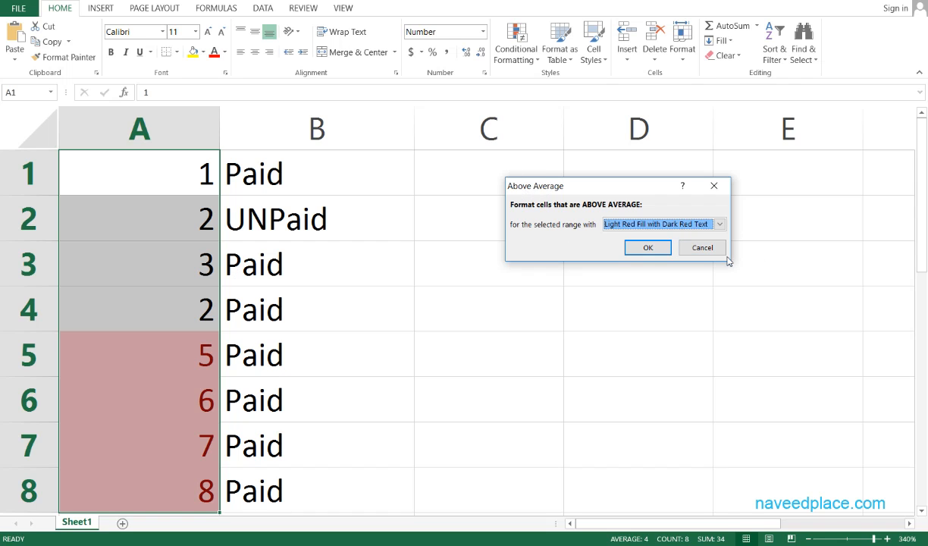
left_click(702, 247)
Step: Preview the Below Average rule on cells A1 to A8, and cancel it
left_click(515, 44)
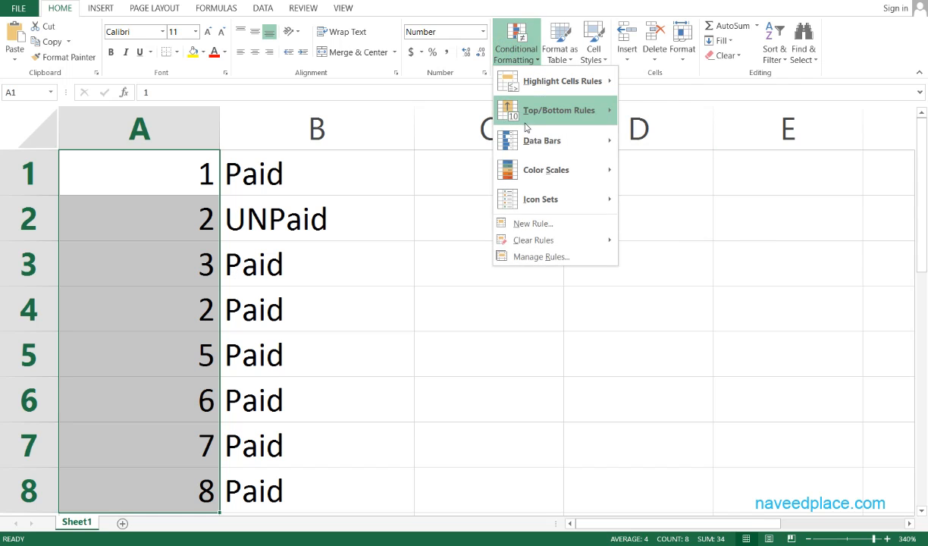
mouse_move(527, 126)
left_click(677, 260)
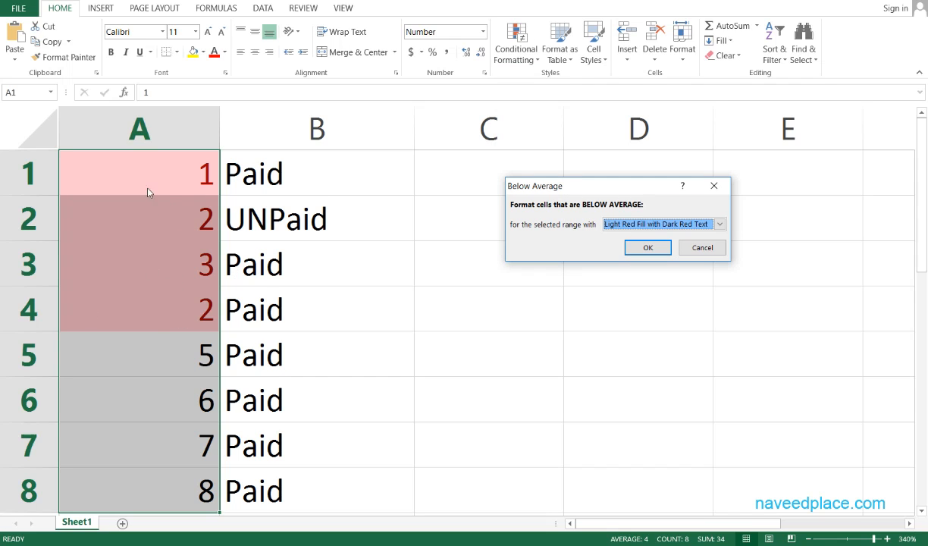
left_click(702, 247)
Step: Apply green gradient-fill data bars to cells A1 to A8
left_click(508, 44)
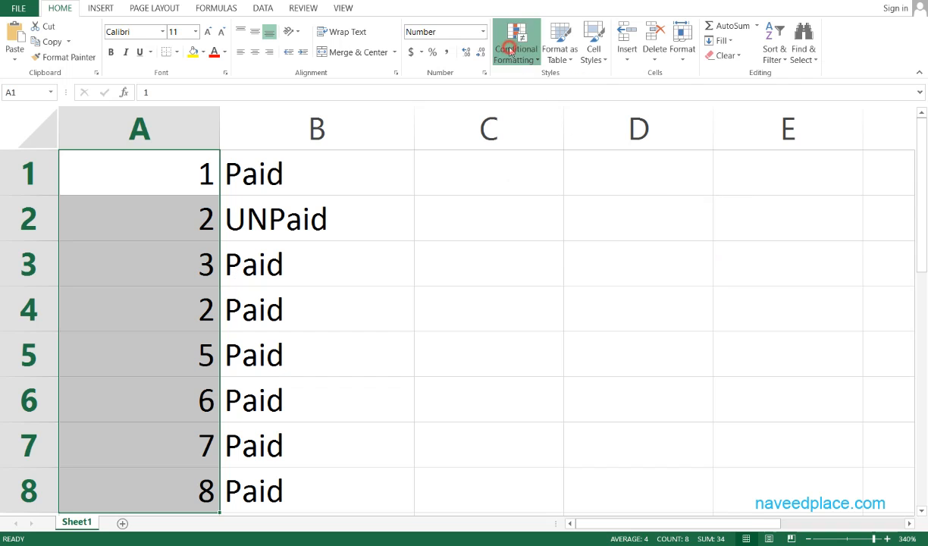
mouse_move(548, 148)
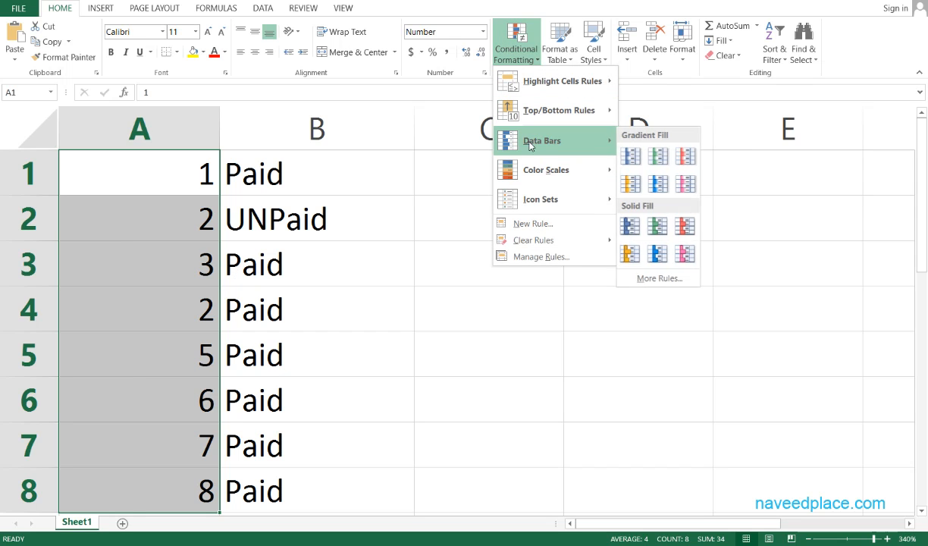
left_click(649, 168)
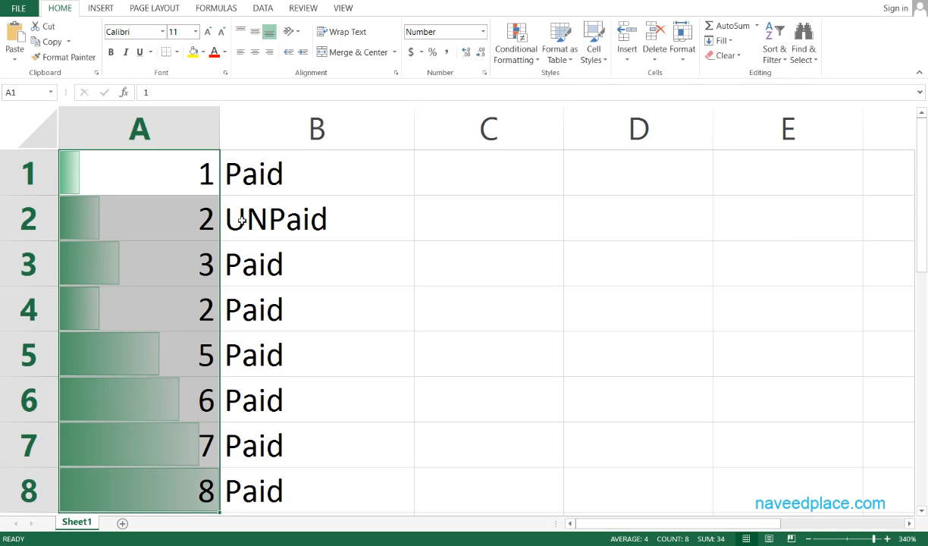
Step: Add the five-level signal-bar ratings icon set to cells A1 to A8
left_click(516, 51)
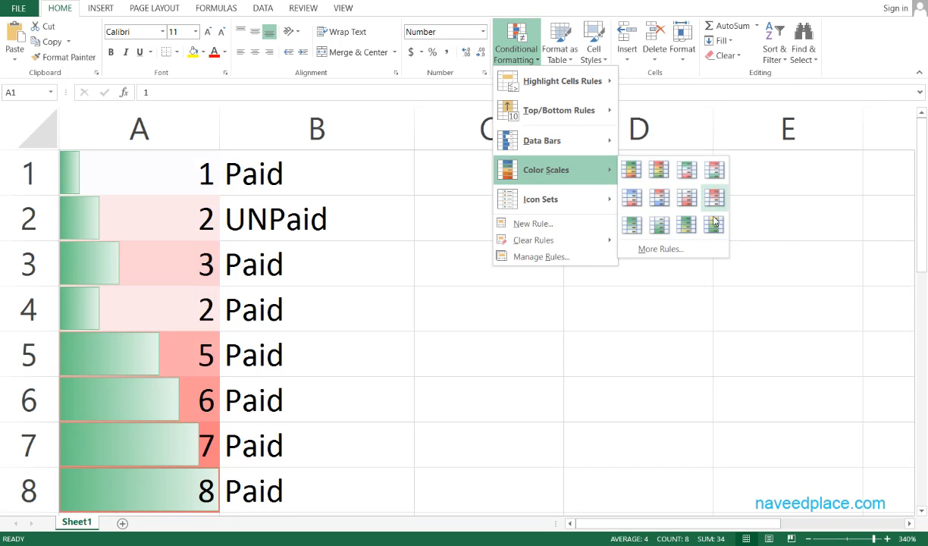
mouse_move(534, 196)
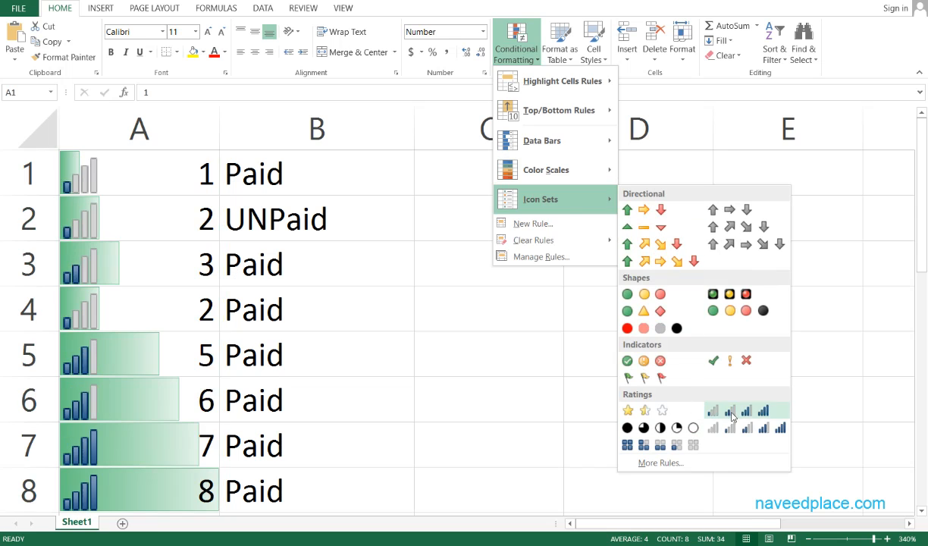
left_click(737, 413)
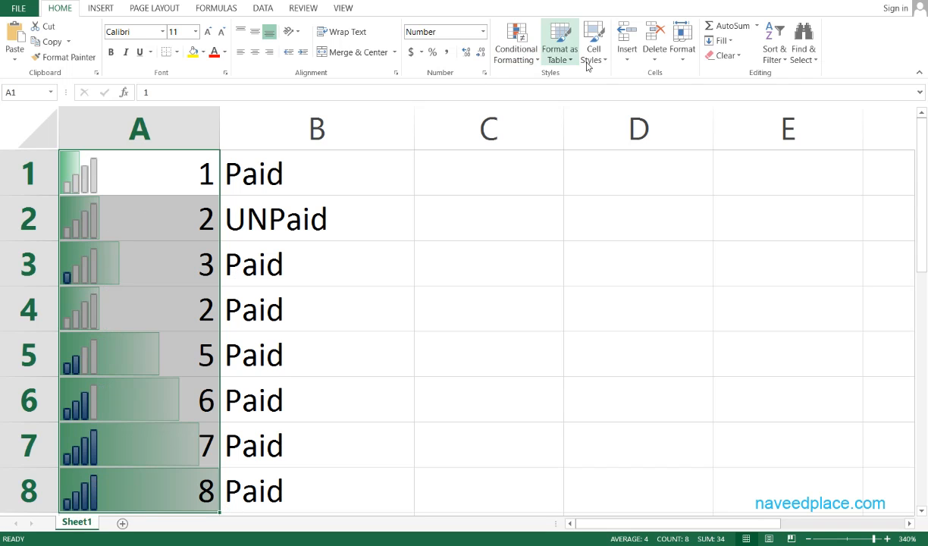
Step: Format the range A1 to E8 as a table using the light style with a black header row
left_click(542, 103)
left_click(148, 306)
left_click_drag(97, 163, 752, 497)
left_click(559, 45)
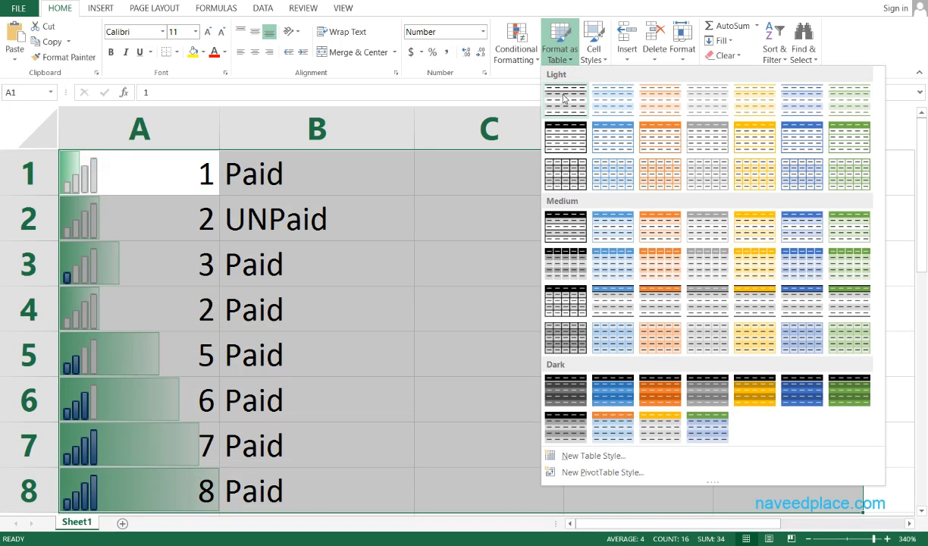
left_click(559, 184)
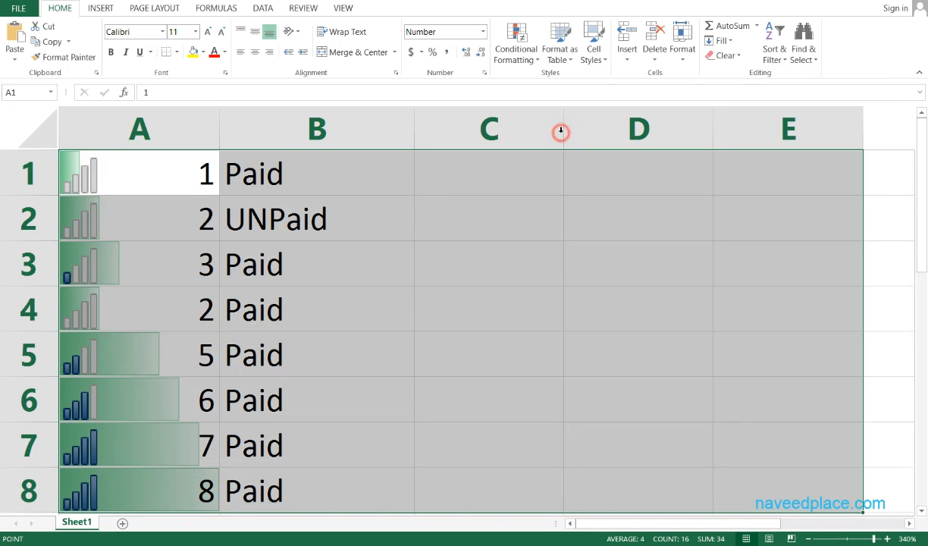
left_click(583, 245)
left_click(331, 249)
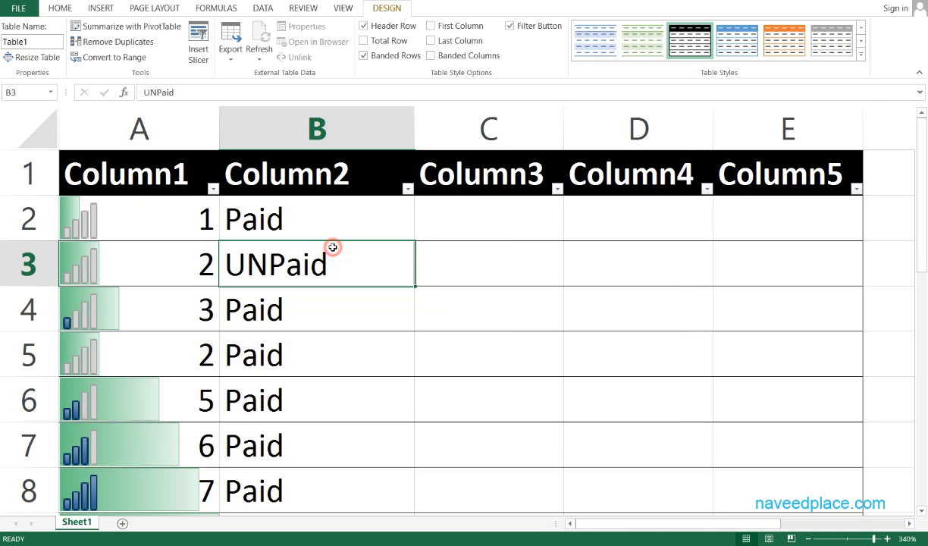
left_click(352, 359)
left_click_drag(152, 221, 646, 504)
left_click(331, 489)
left_click(331, 404)
left_click(251, 209)
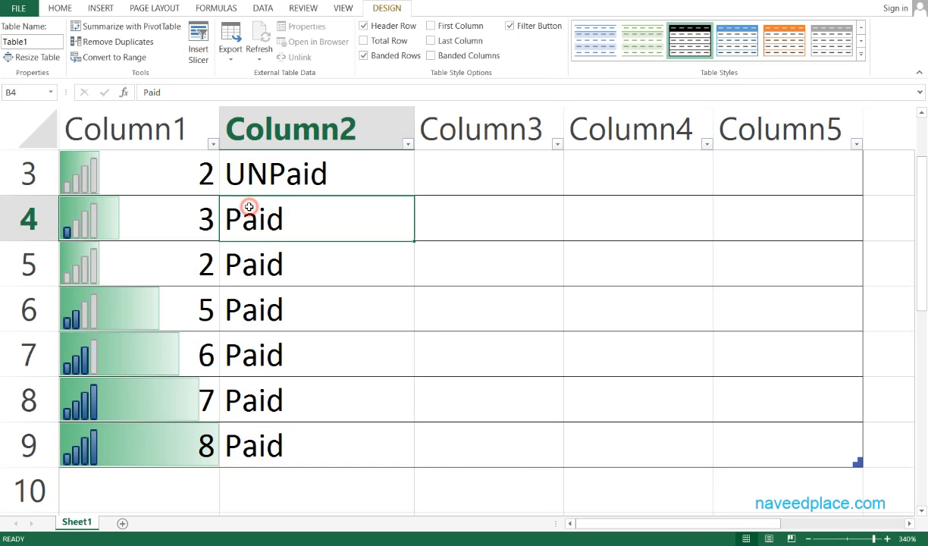
left_click(101, 7)
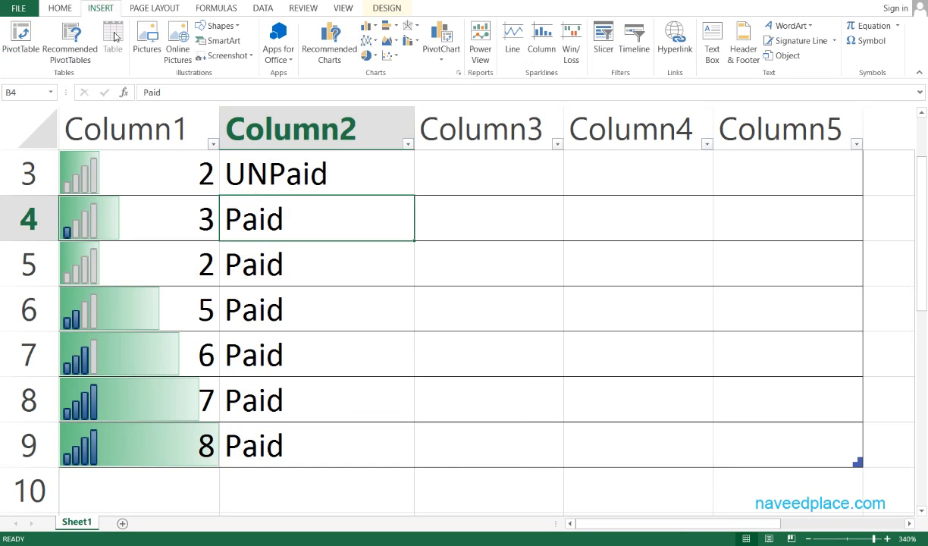
left_click(60, 7)
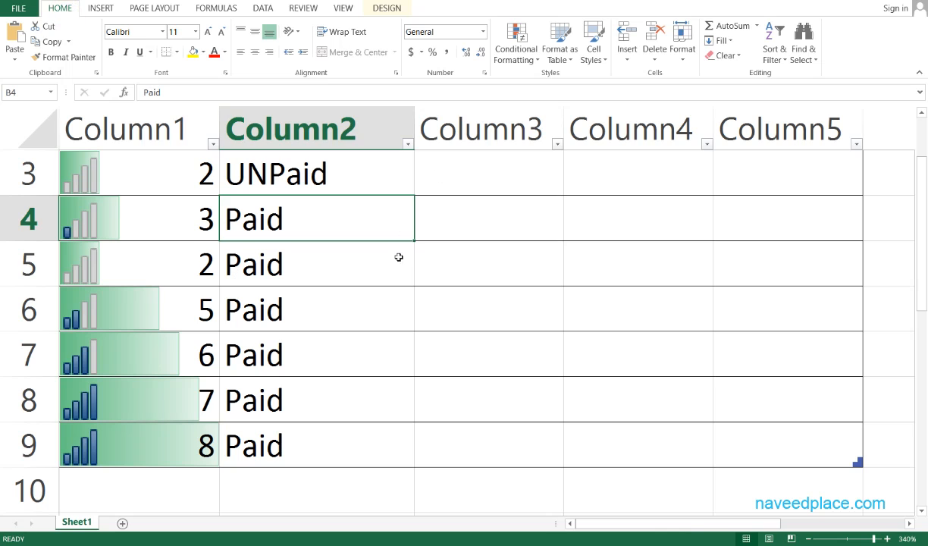
left_click(400, 279)
left_click(514, 51)
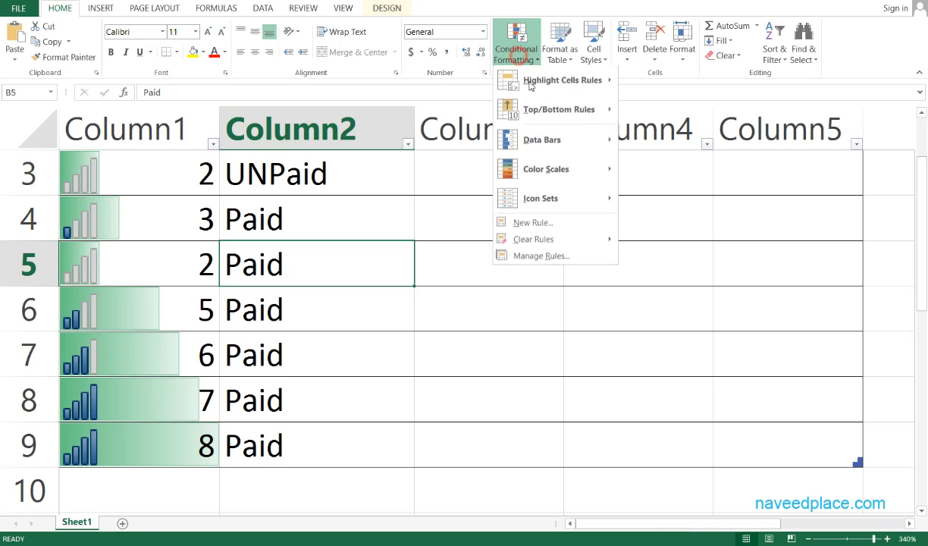
left_click(414, 271)
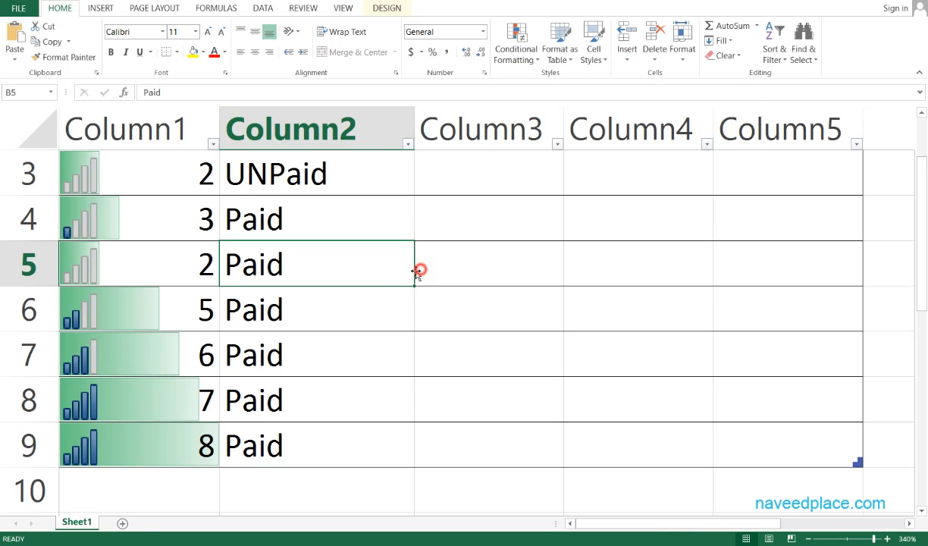
Step: Preview the available cell styles on cell B6, and close the gallery without applying one
left_click(262, 325)
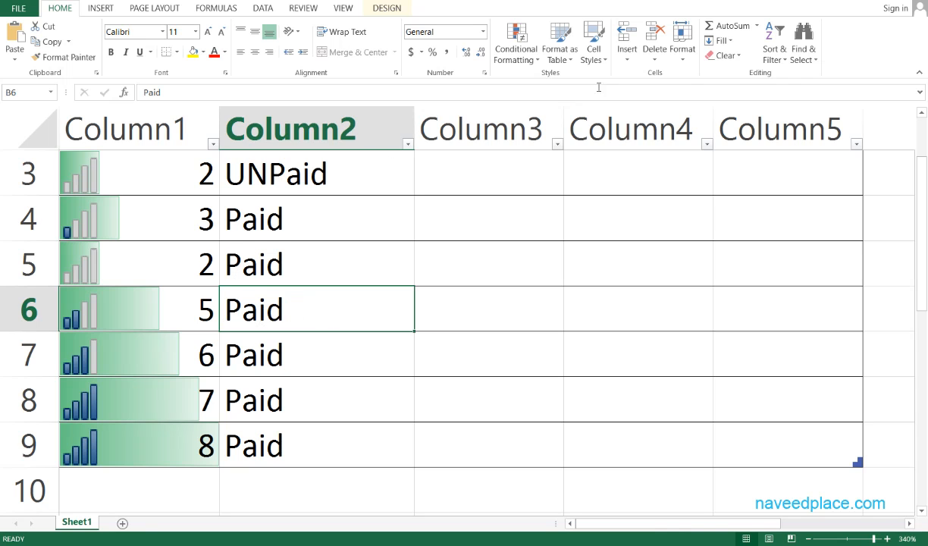
left_click(594, 55)
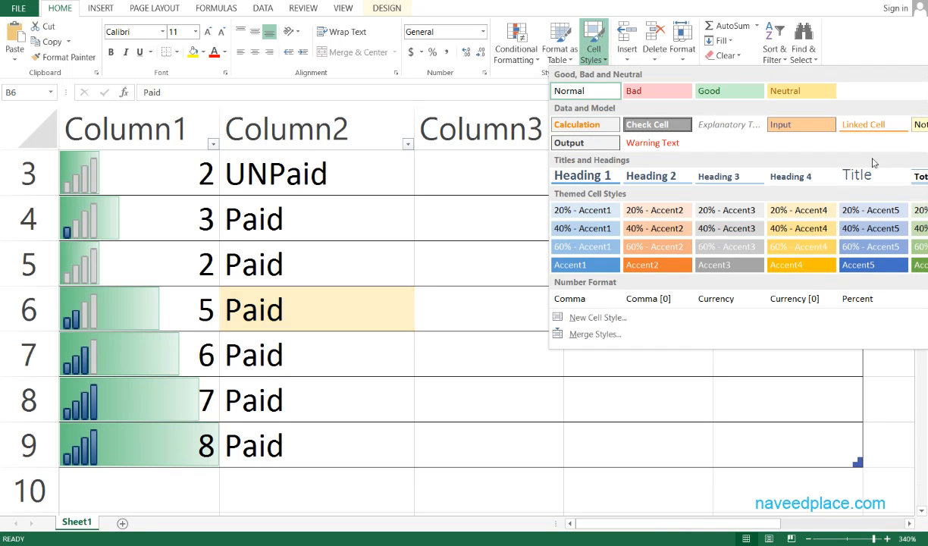
left_click(620, 371)
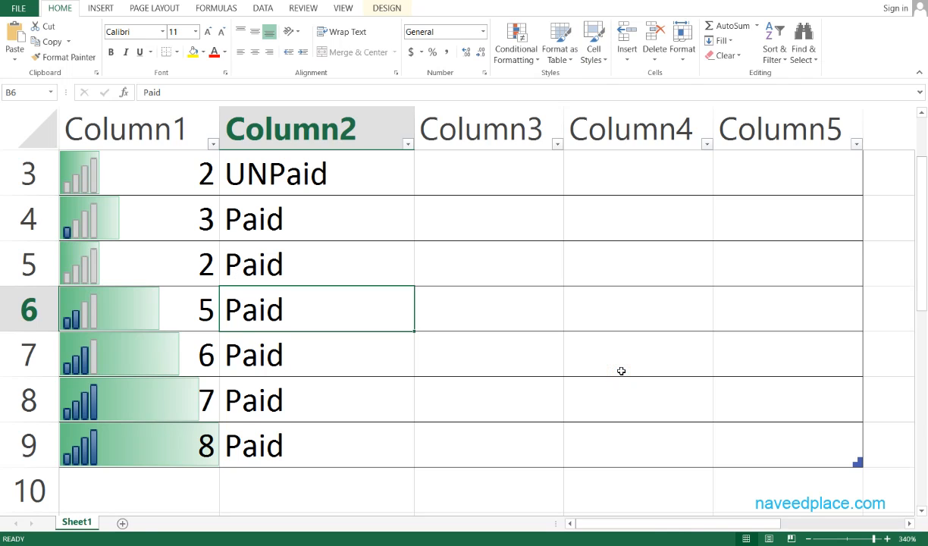